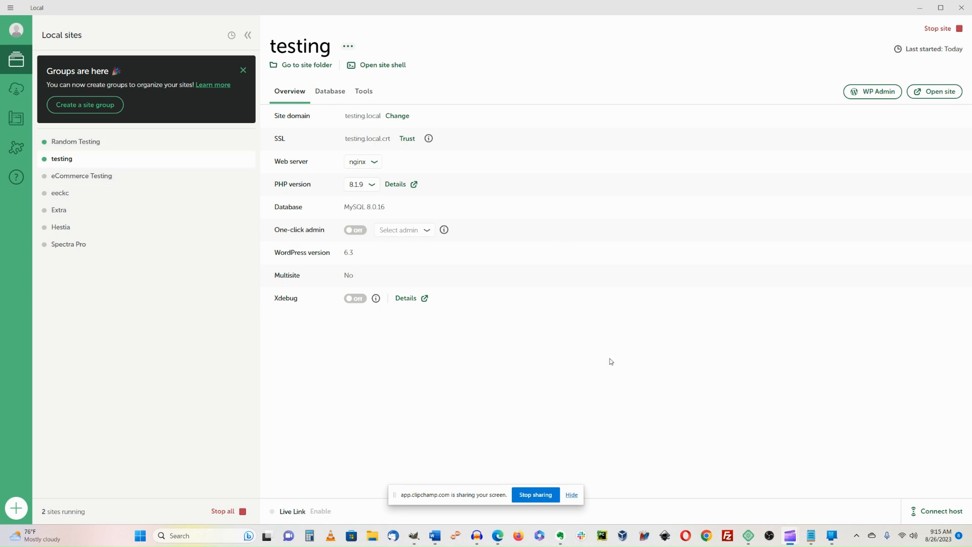
Stop the running testing site in Local, leaving one site running.
left_click(958, 28)
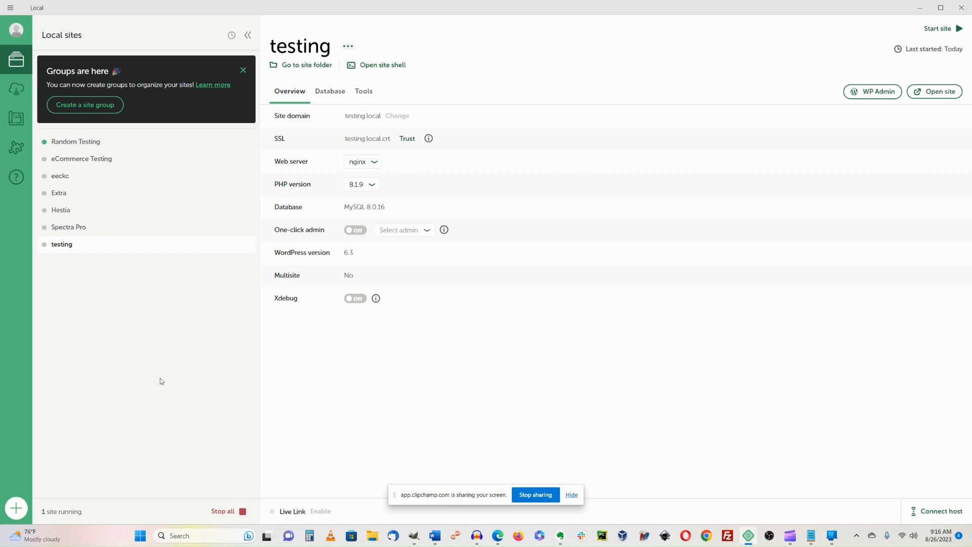
Create a Local site named testing2 with the Preferred environment and an admin username and password.
left_click(15, 508)
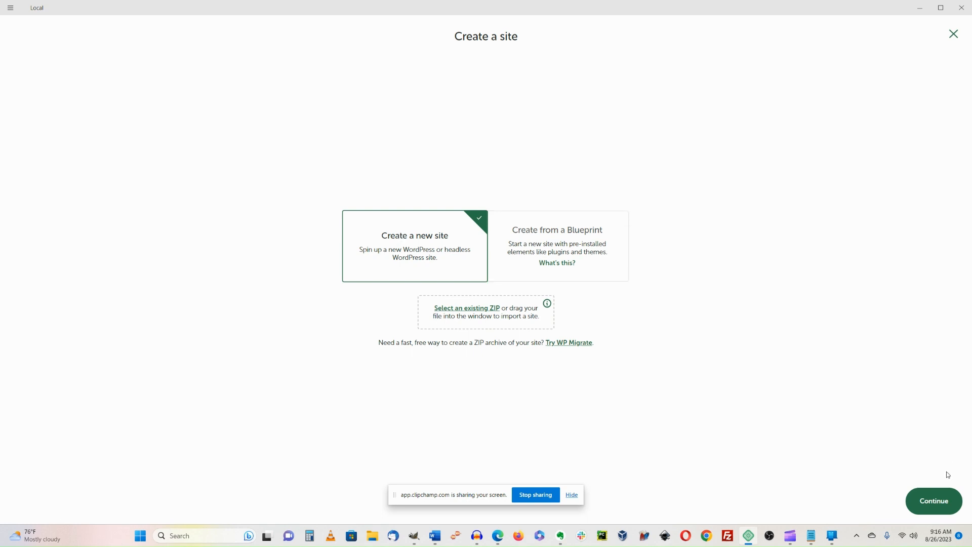
left_click(936, 501)
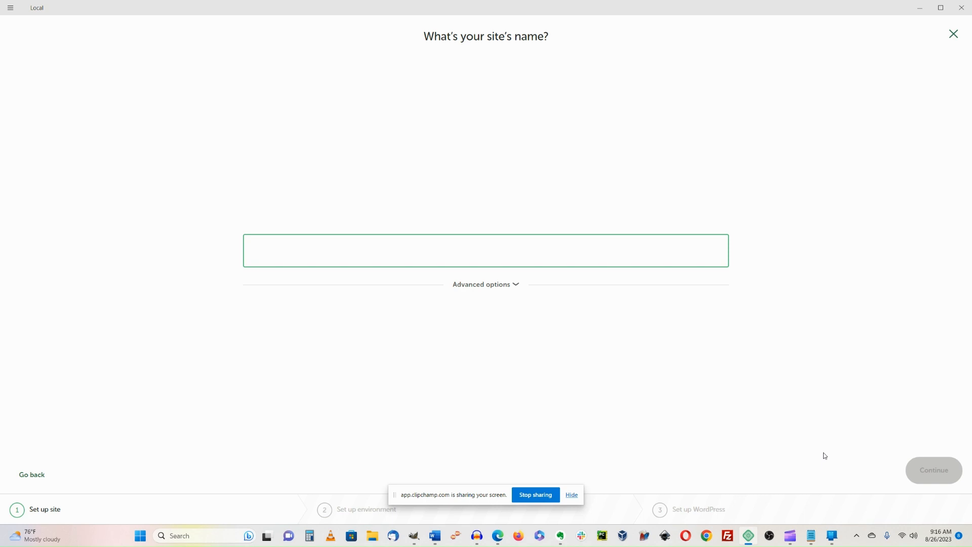
type("testing2")
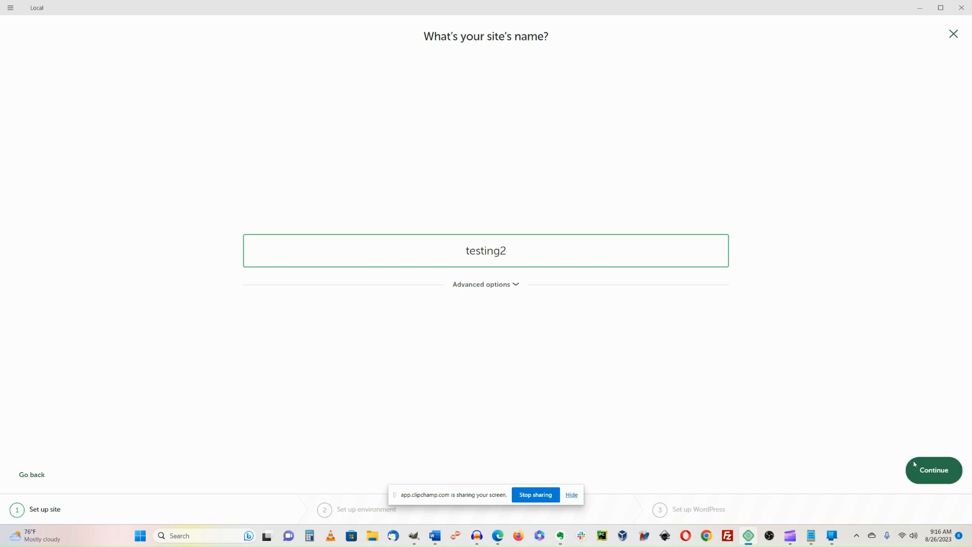
left_click(932, 469)
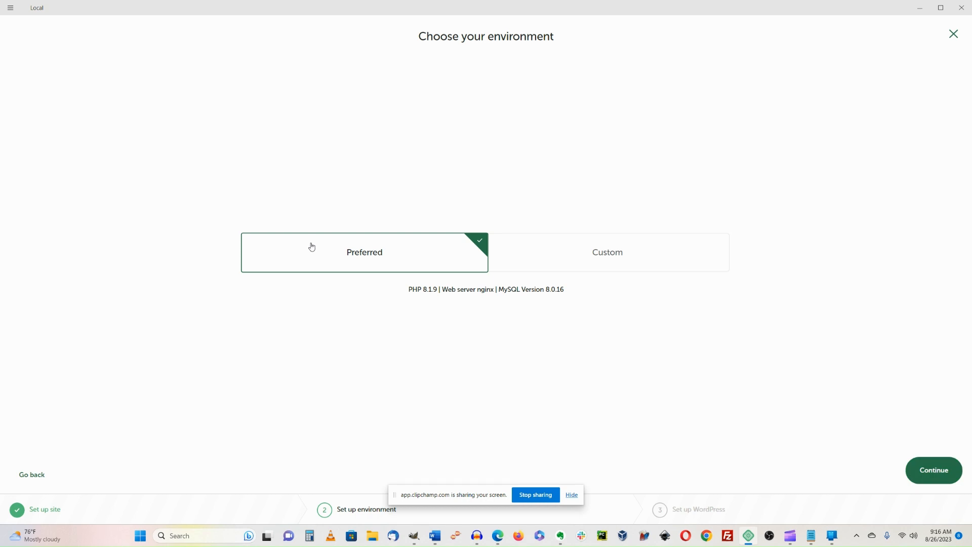
left_click(933, 472)
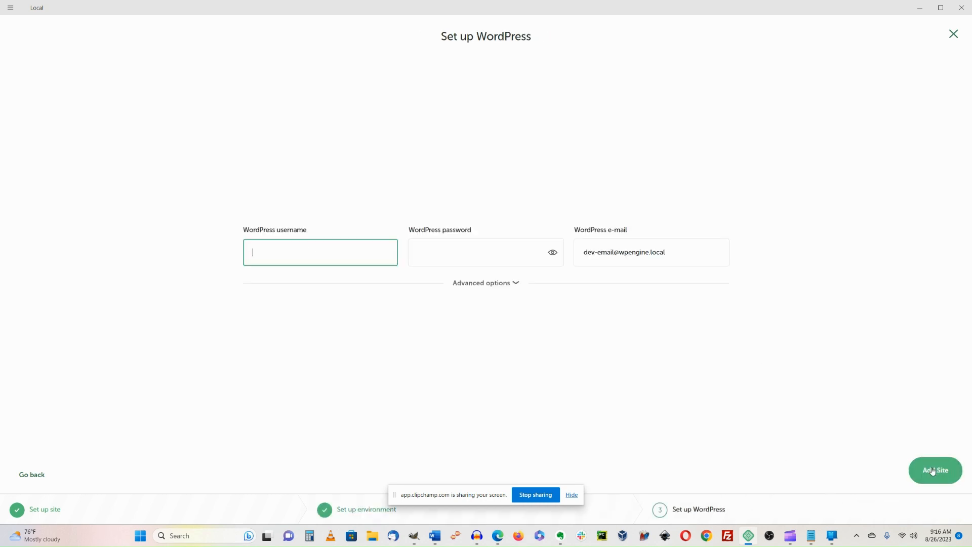
type("test")
key("Tab")
type("test")
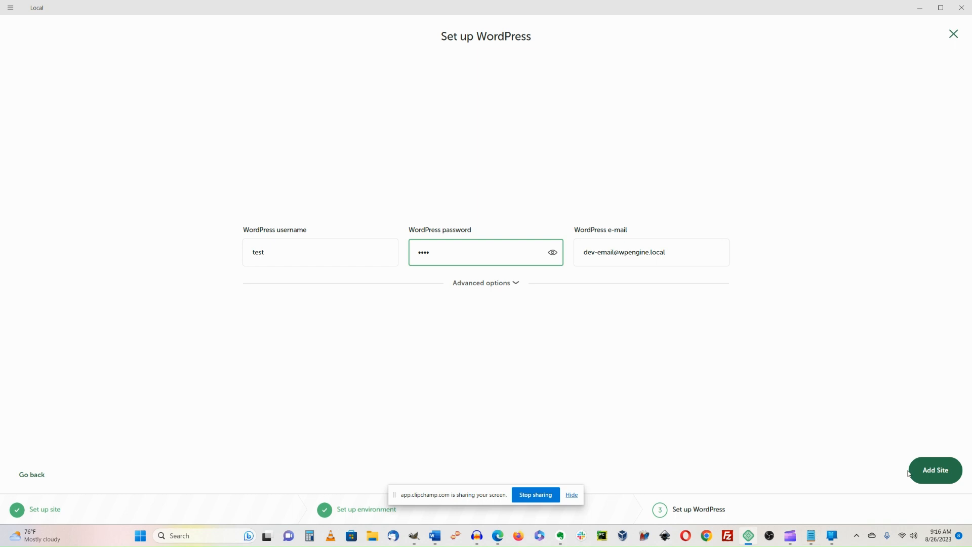
left_click(935, 470)
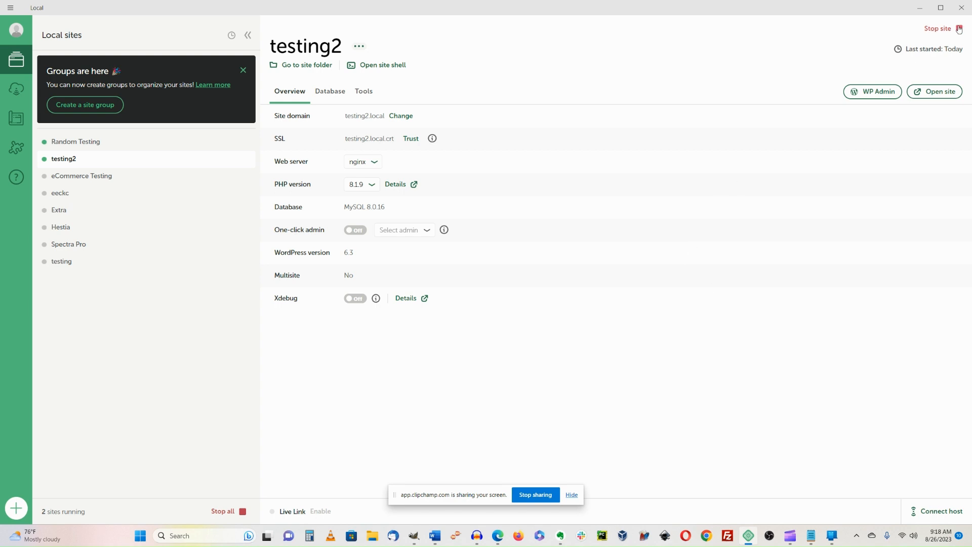
Stop and restart testing2 in Local, then open its WP Admin login at testing2.local.
left_click(937, 29)
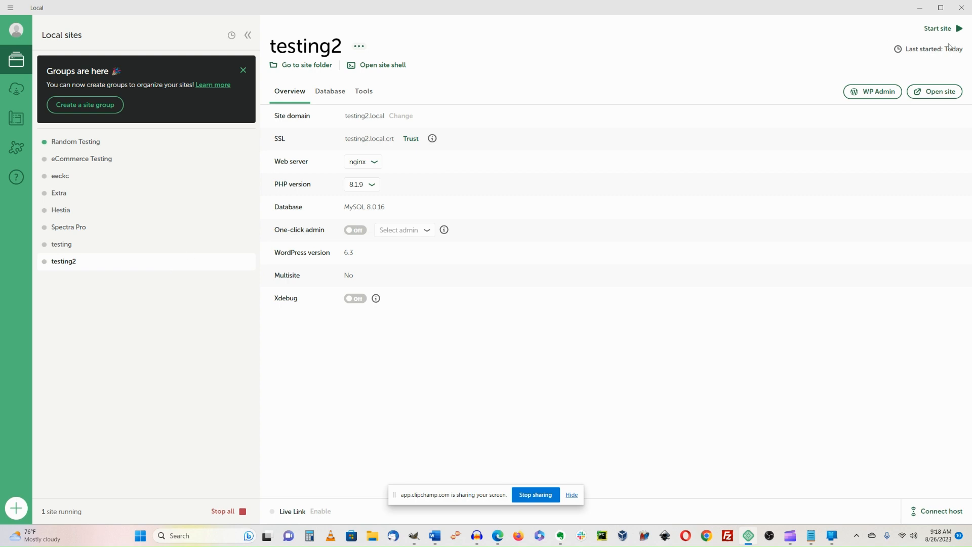
left_click(958, 30)
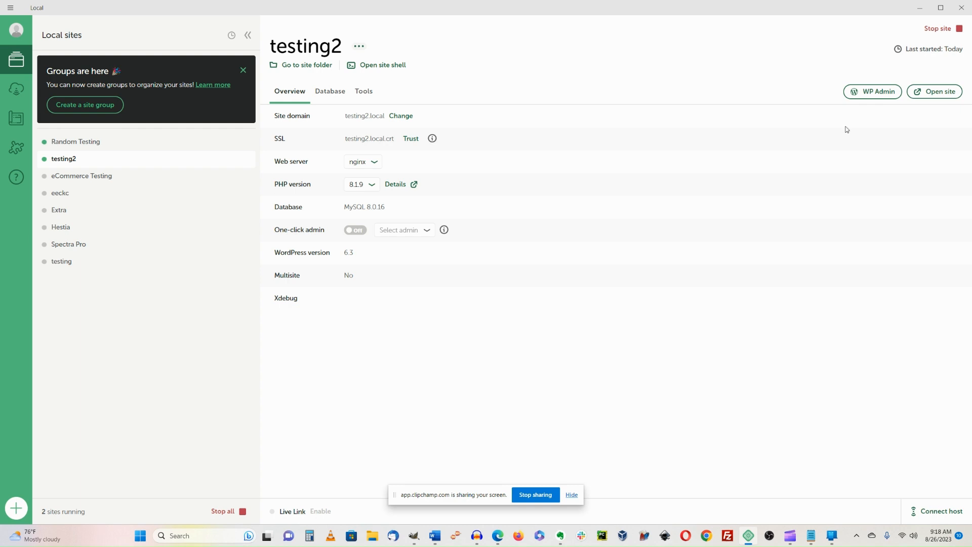
left_click(870, 96)
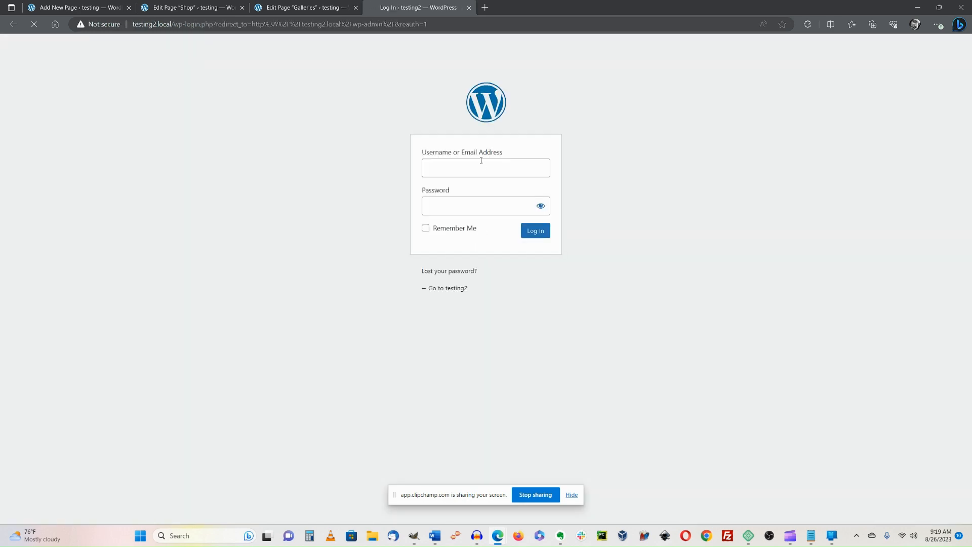
Sign in to testing2 with the admin username and password, dismissing Edge's saved-password popup.
left_click(475, 174)
type("test")
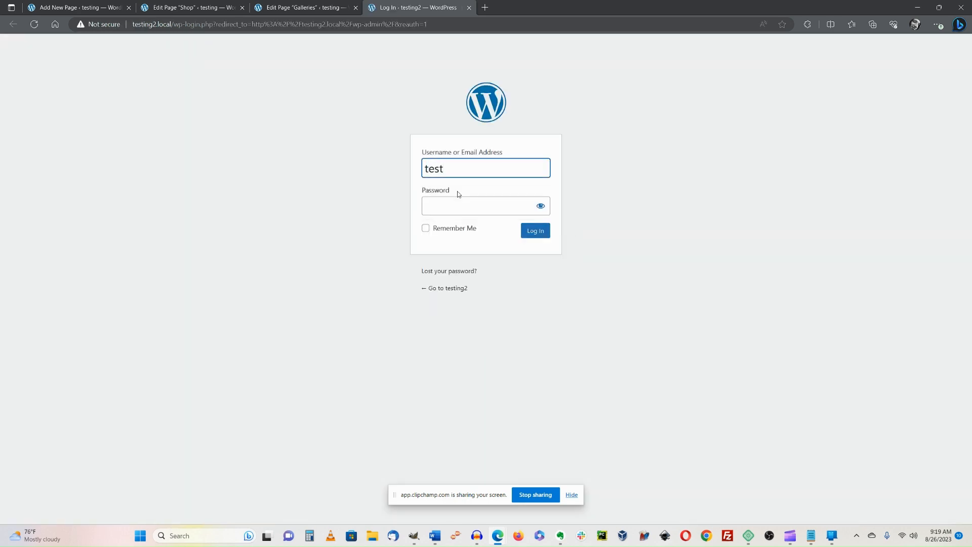
key("Tab")
type("te")
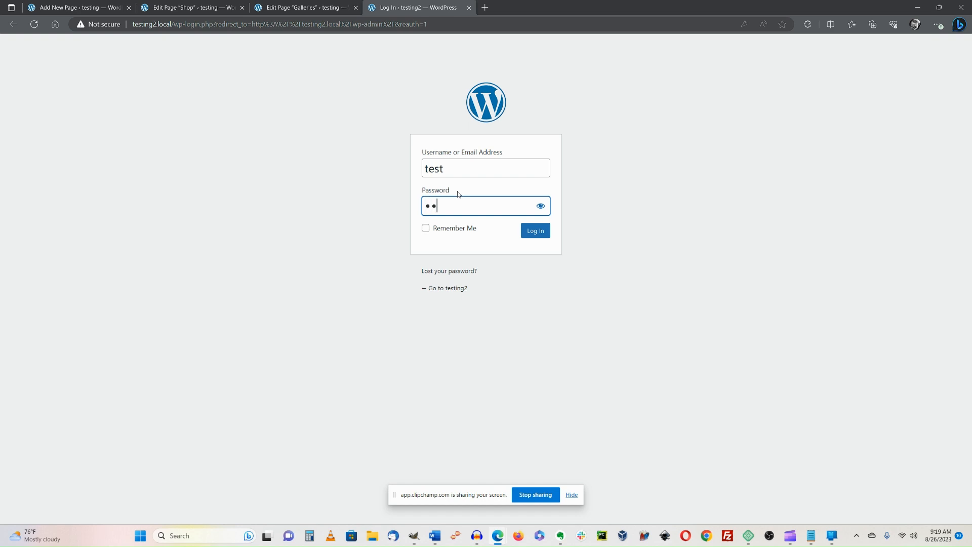
type("st")
key("Return")
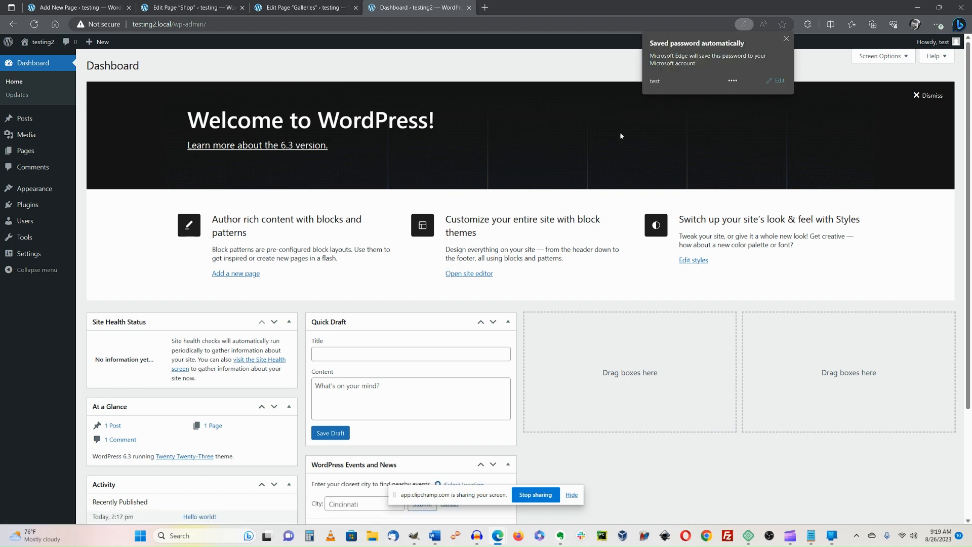
left_click(786, 39)
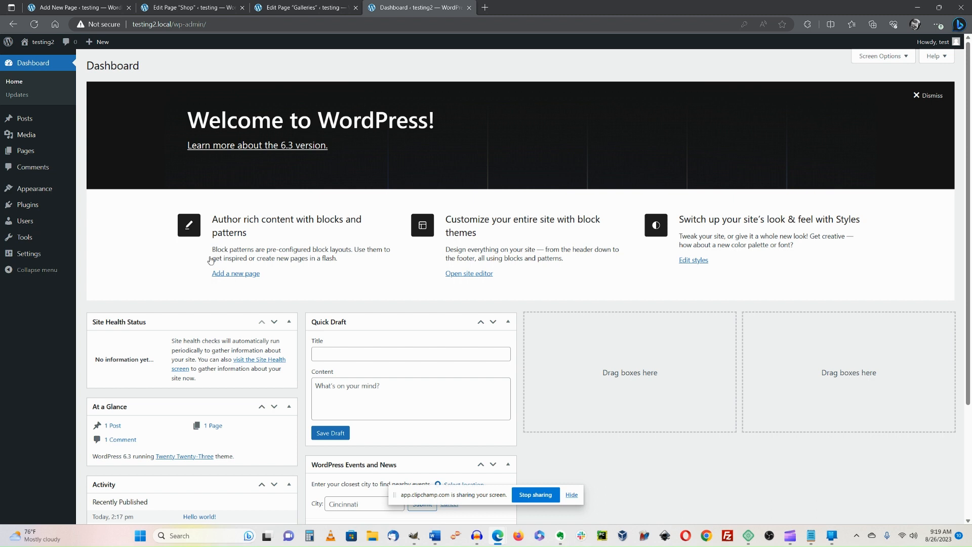
Go to Appearance > Themes and on to the Add New themes page.
mouse_move(27, 193)
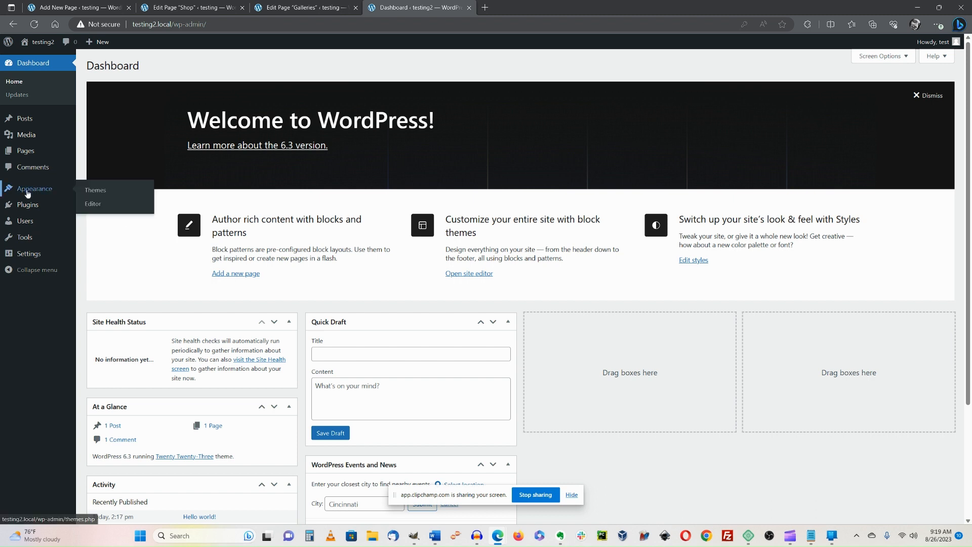
left_click(93, 193)
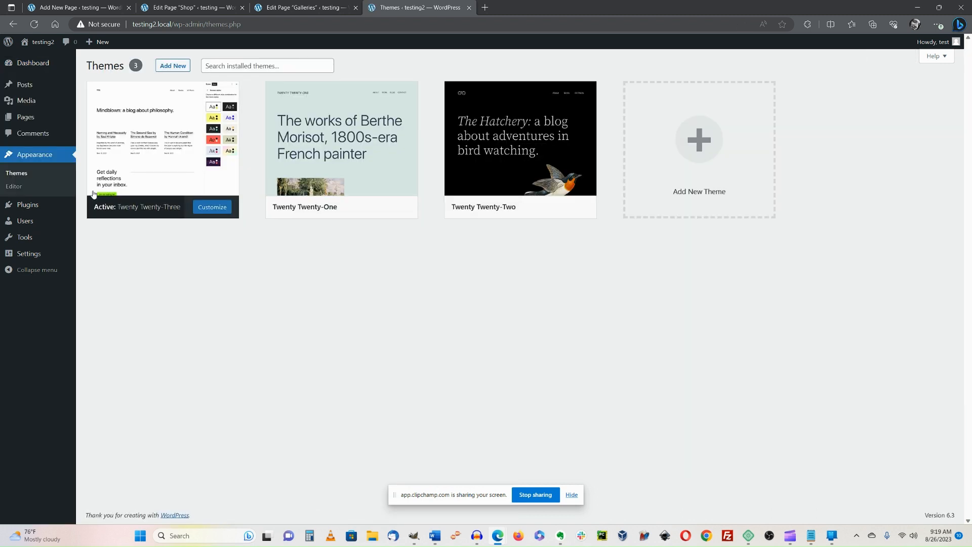
mouse_move(411, 172)
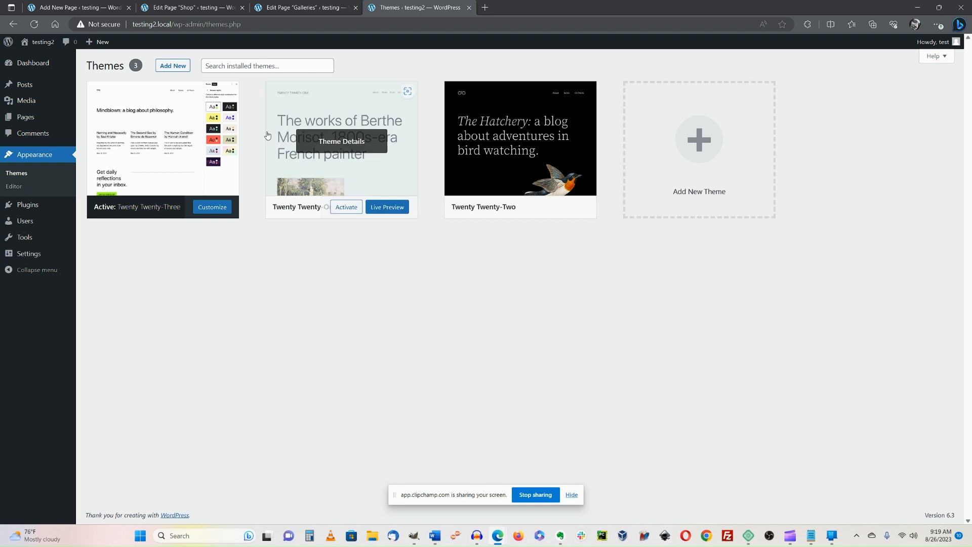
left_click(169, 65)
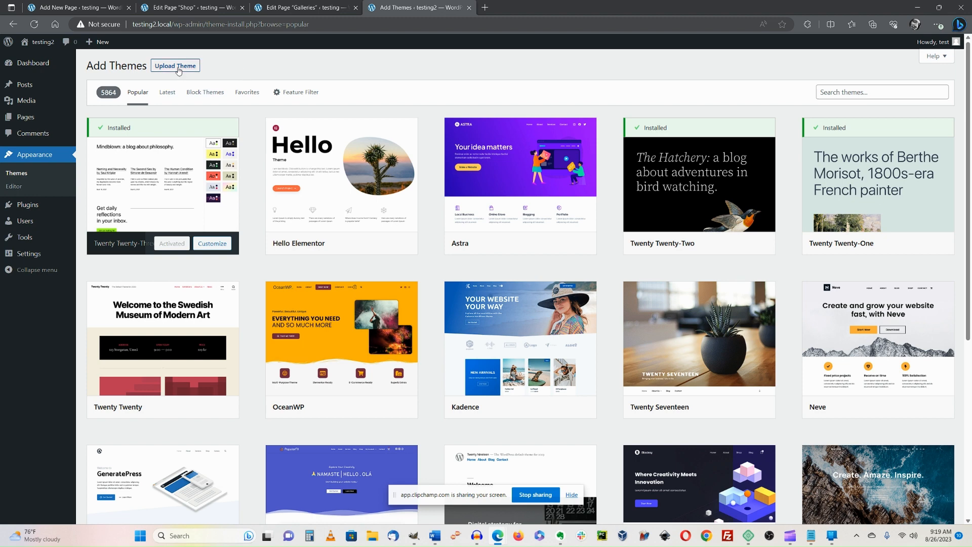
Search the theme directory for 'neve', then install and activate the Neve theme.
left_click(867, 90)
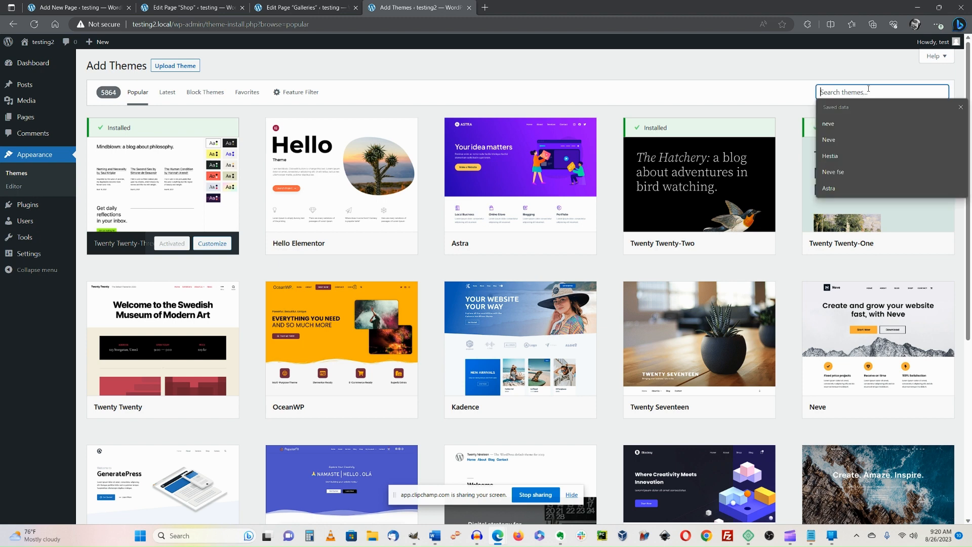
type("neve")
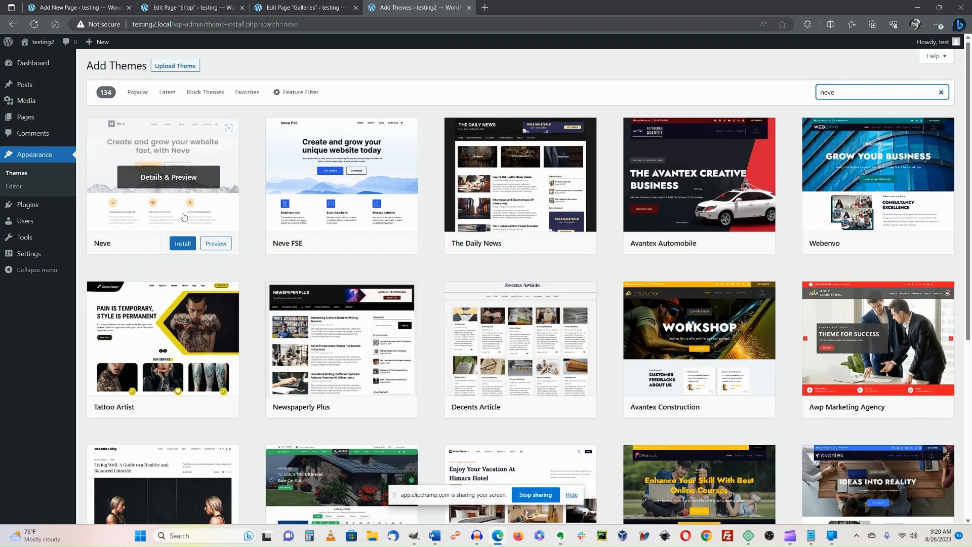
left_click(184, 244)
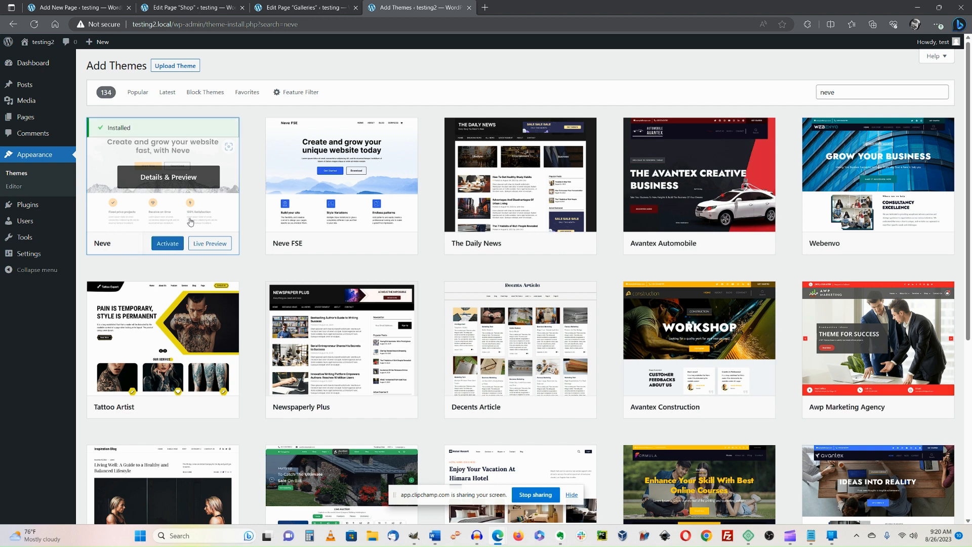
left_click(171, 247)
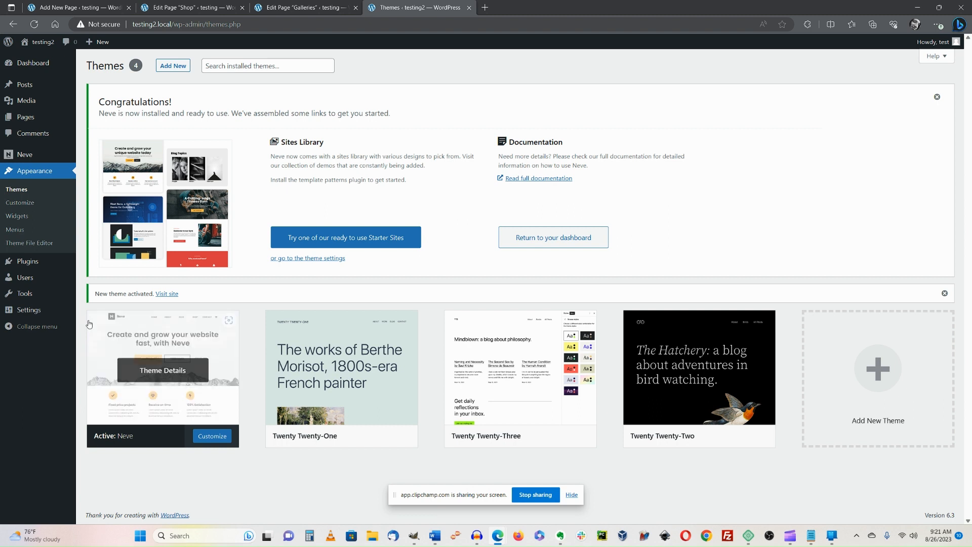
Search Plugins > Add New for 'otter', then install and activate Otter Blocks.
mouse_move(27, 263)
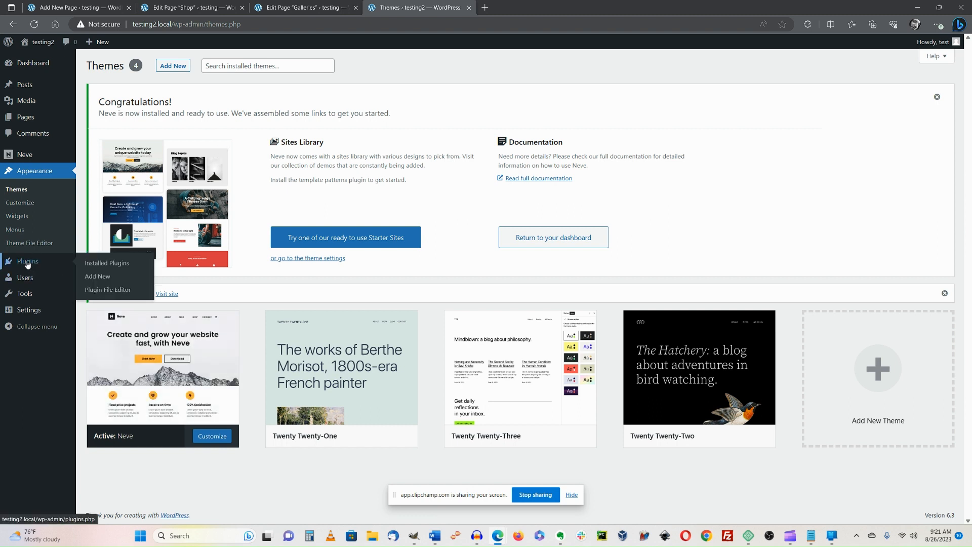
left_click(95, 277)
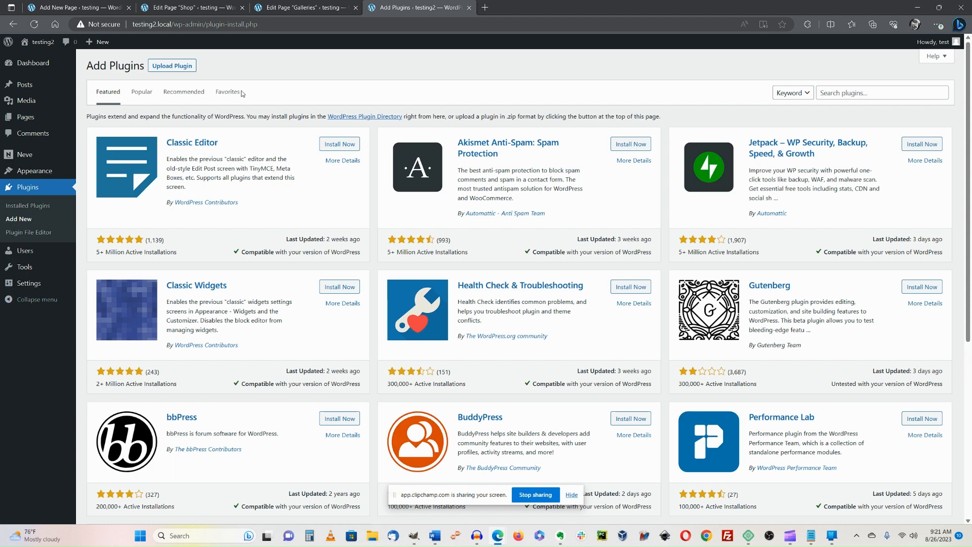
left_click(891, 92)
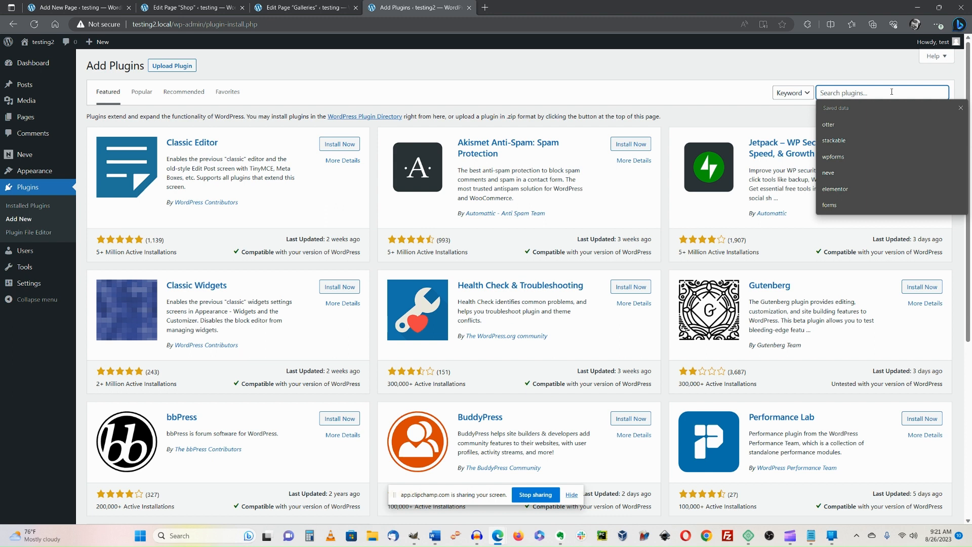
type("otter")
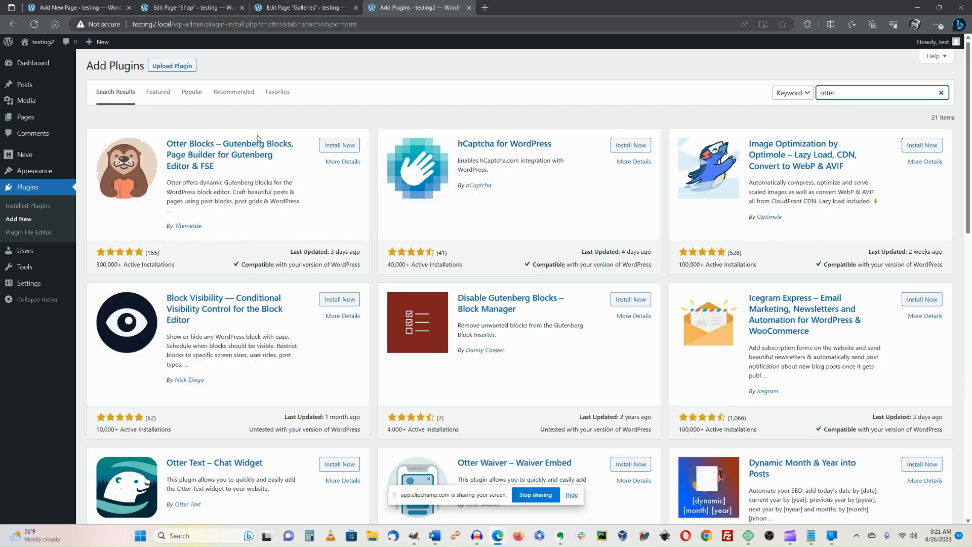
left_click(341, 146)
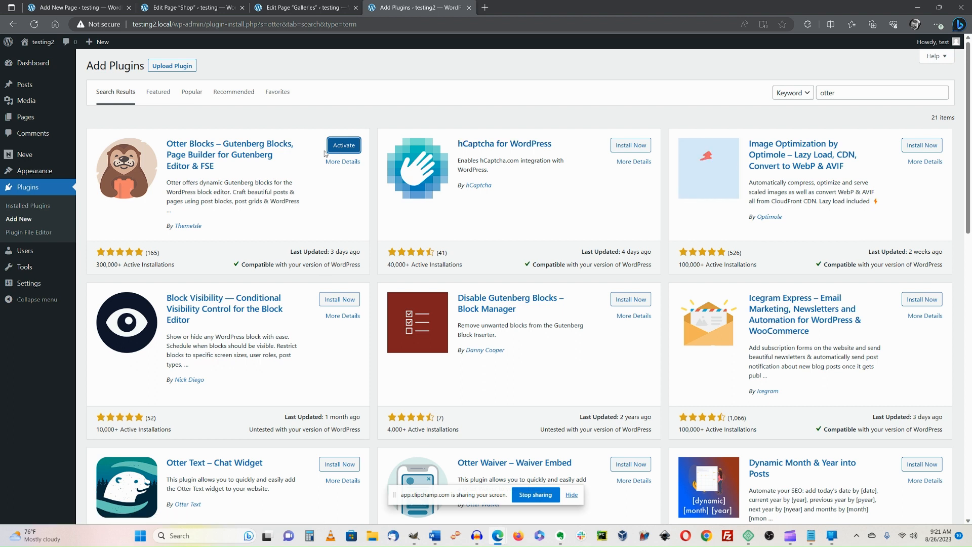
left_click(335, 149)
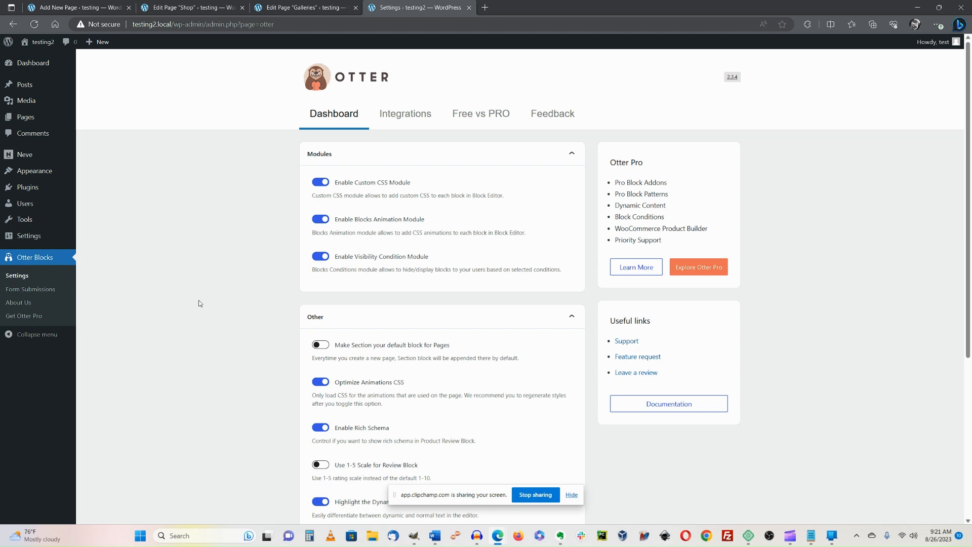
Search Plugins > Add New for 'stackable', then install and activate Stackable.
mouse_move(39, 189)
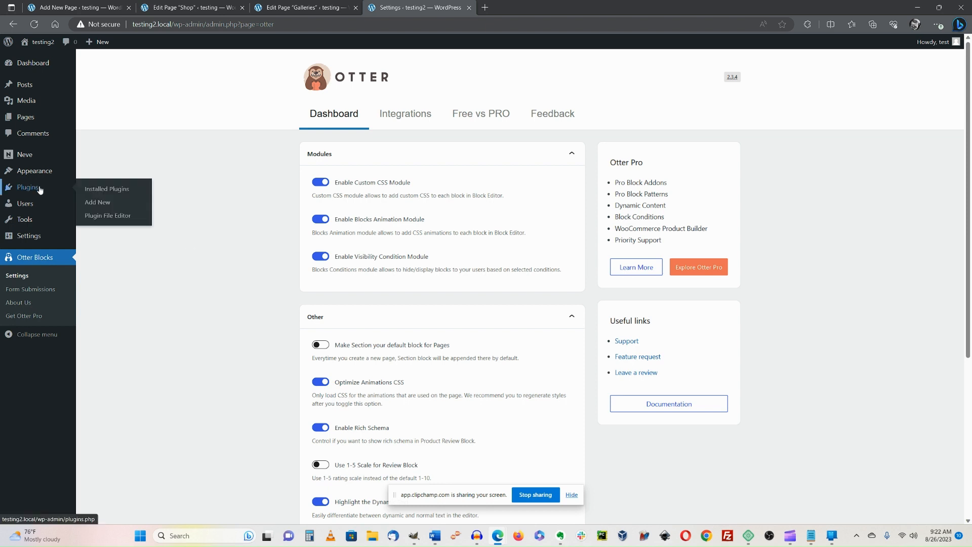
left_click(96, 204)
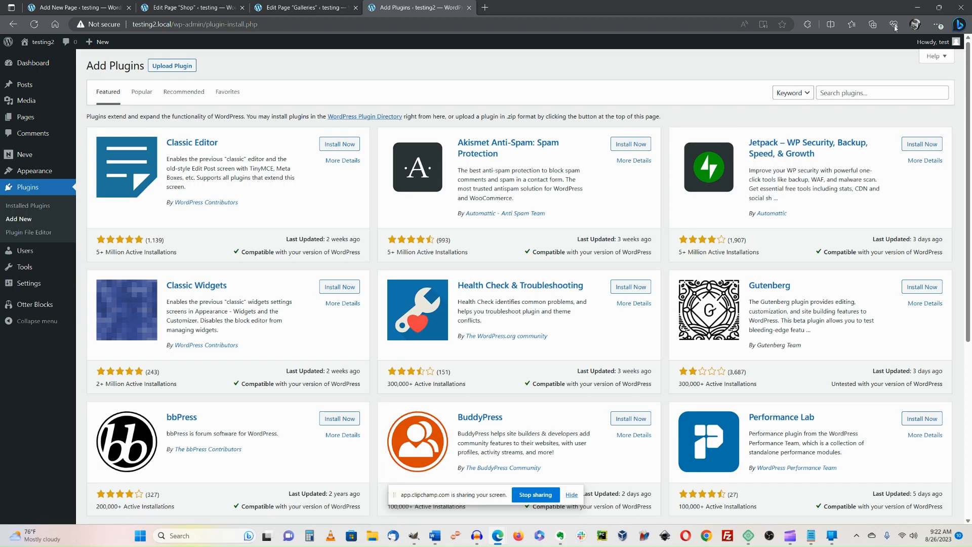
left_click(852, 93)
type("ackable")
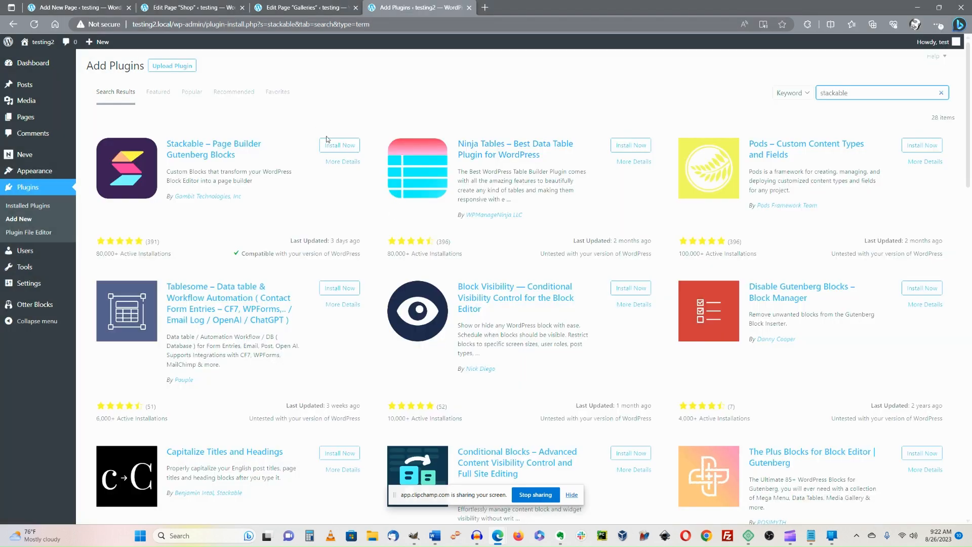
left_click(334, 146)
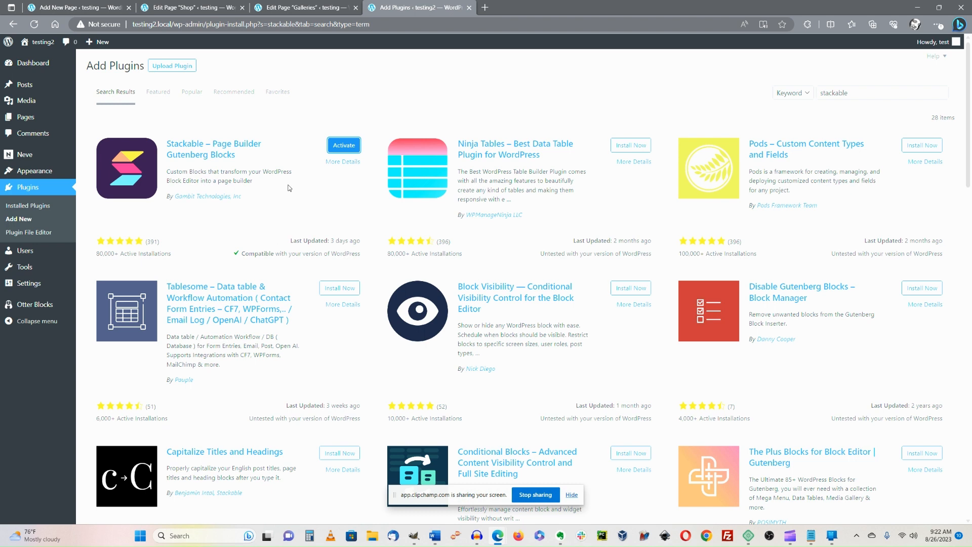
left_click(341, 146)
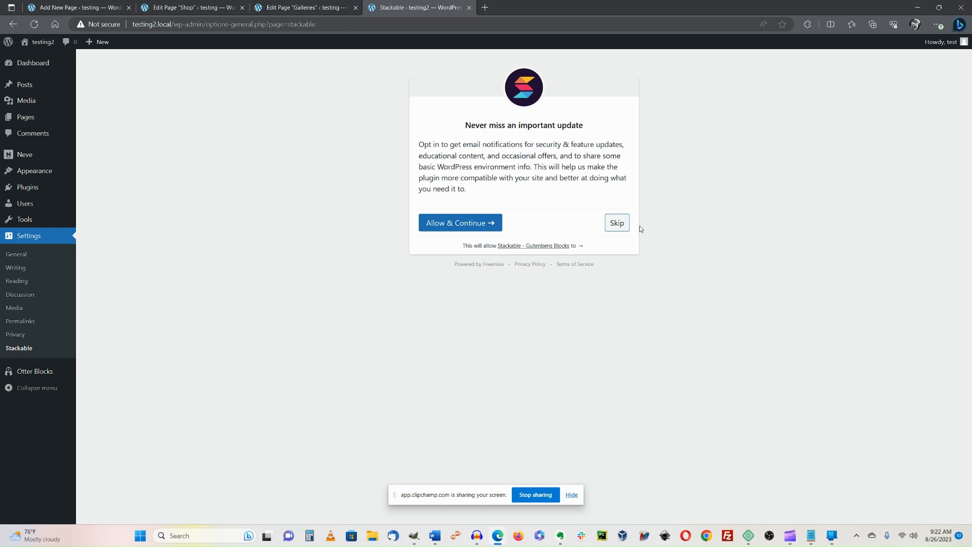
left_click(614, 226)
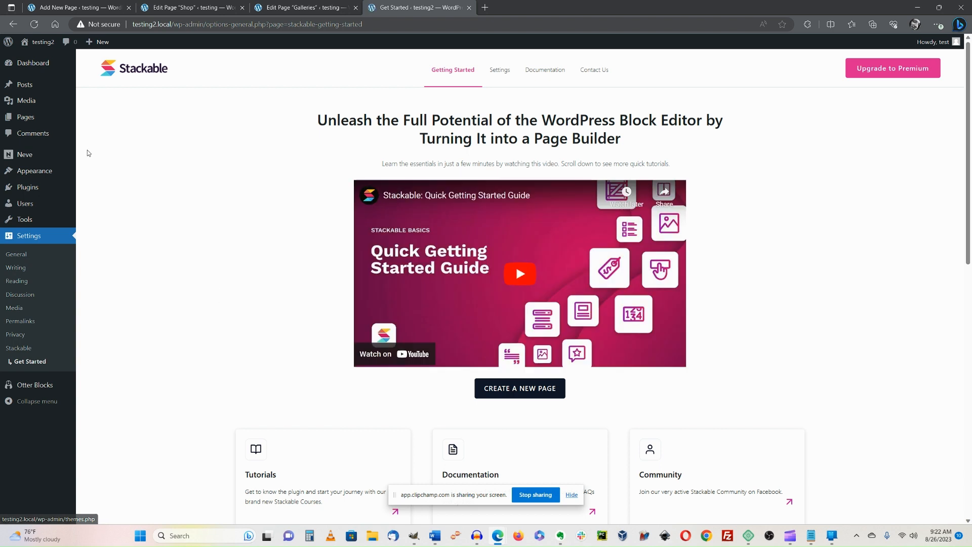
mouse_move(31, 156)
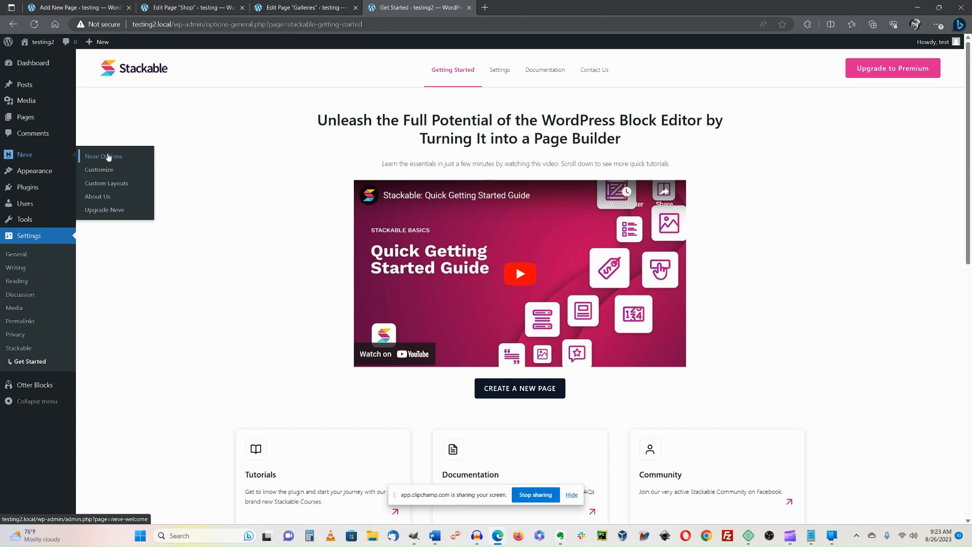
Open Neve Options and switch to its Starter Sites section.
left_click(108, 157)
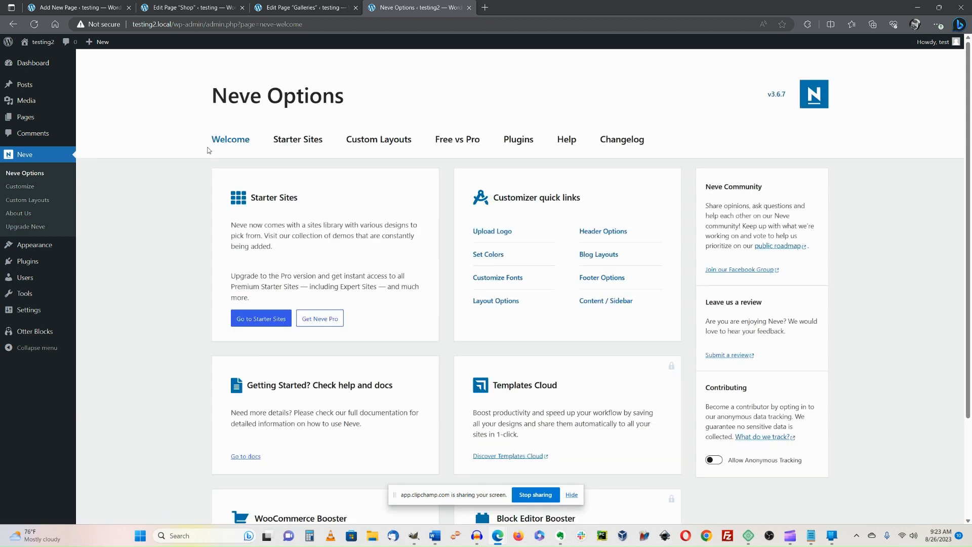
left_click(305, 147)
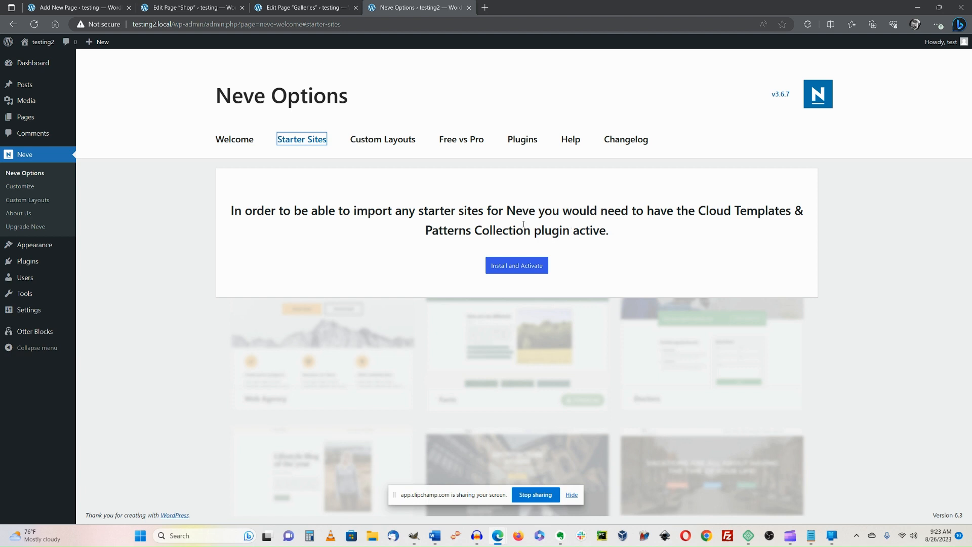
Install and activate Cloud Templates & Patterns Collection, then browse starter sites such as Web Agency, Blogger and Neve 3.
left_click(521, 268)
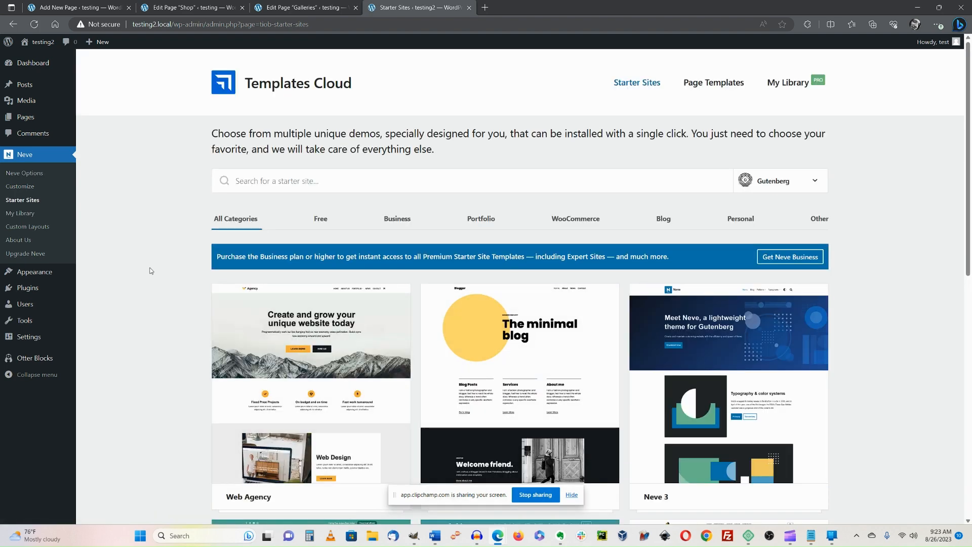
scroll(160, 282, "down", 10)
scroll(160, 282, "down", 20)
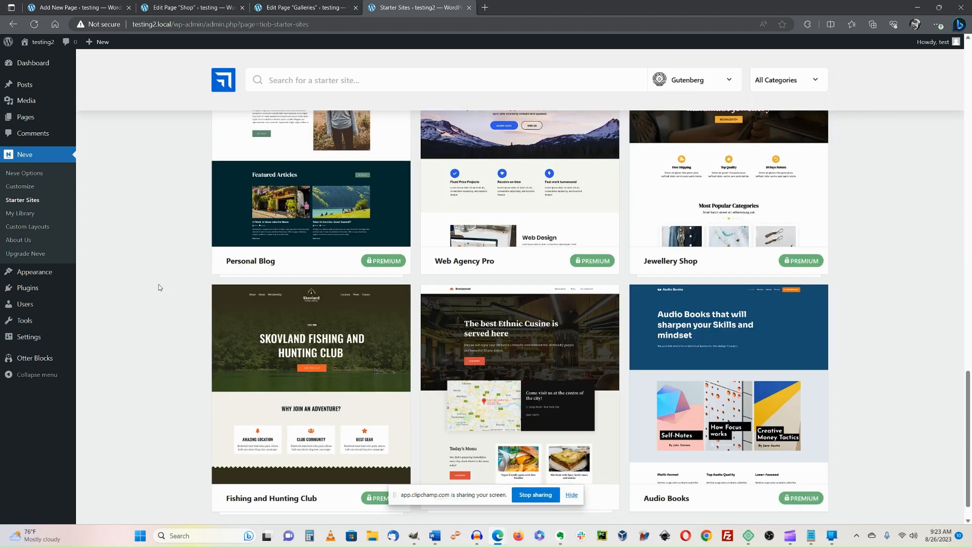
scroll(160, 308, "up", 11)
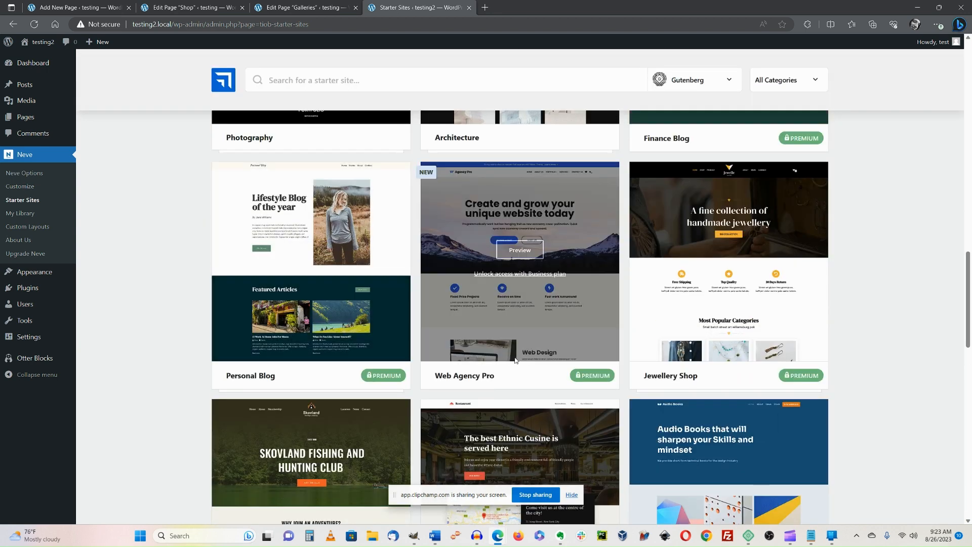
mouse_move(594, 375)
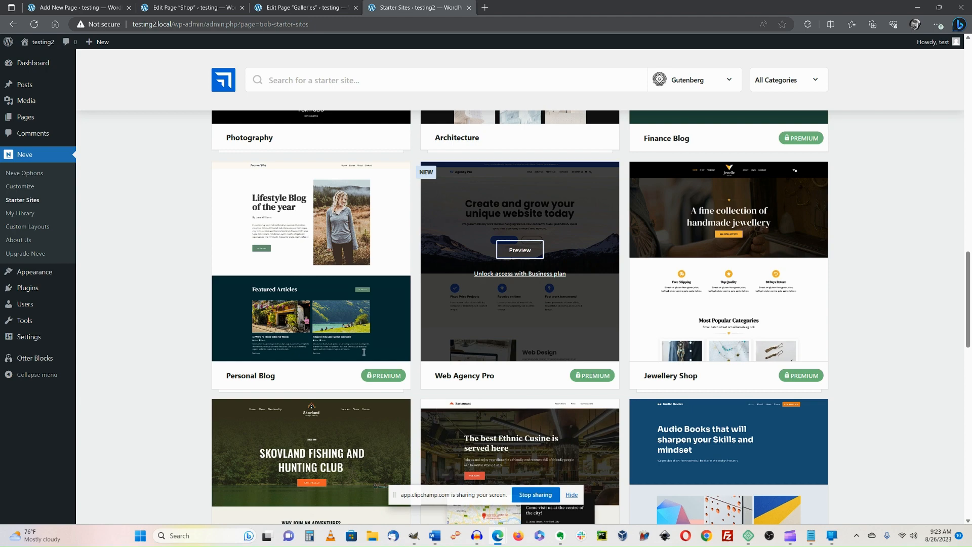
scroll(155, 367, "up", 15)
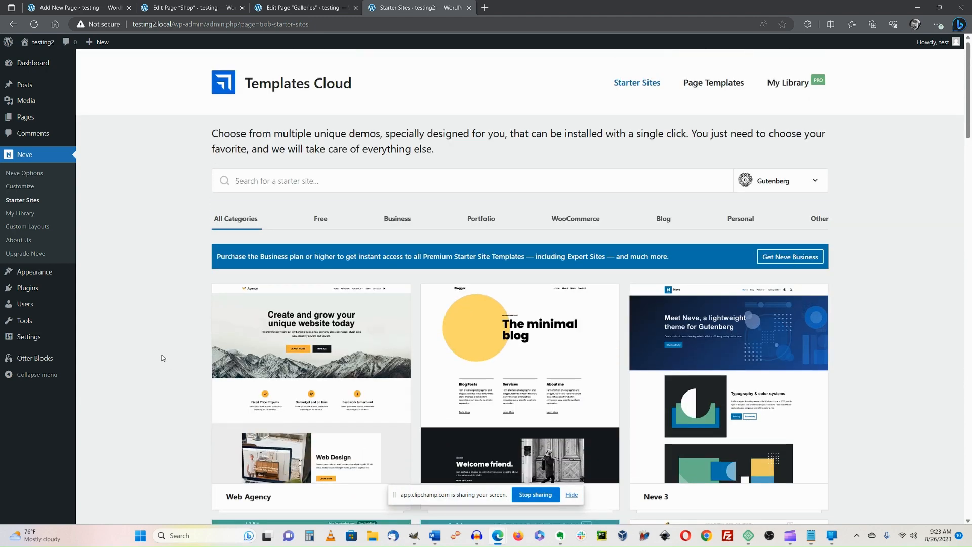
scroll(204, 330, "down", 4)
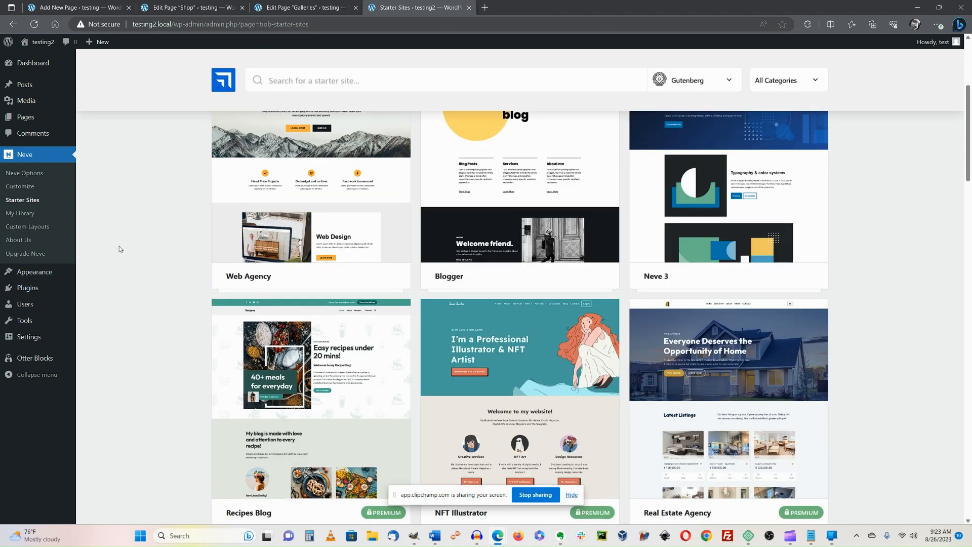
scroll(120, 247, "up", 3)
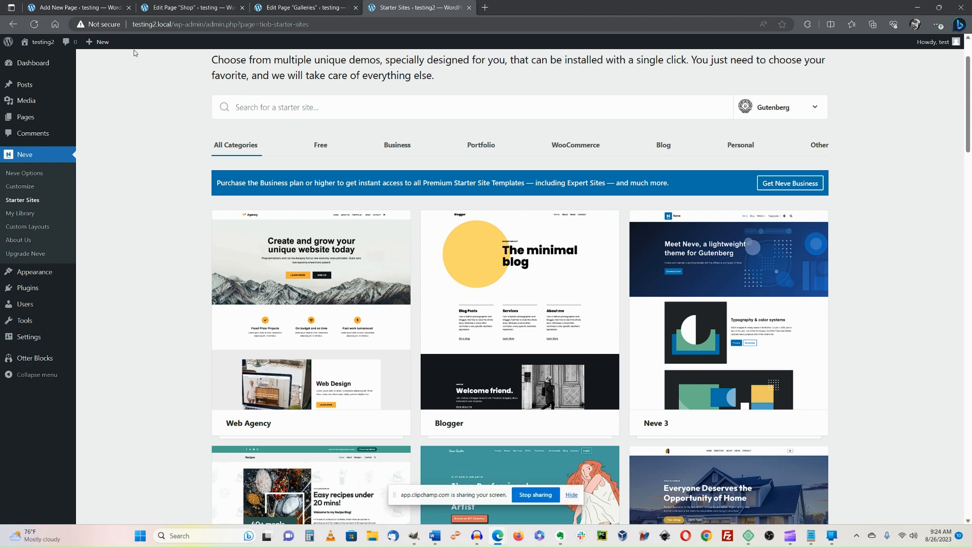
mouse_move(96, 45)
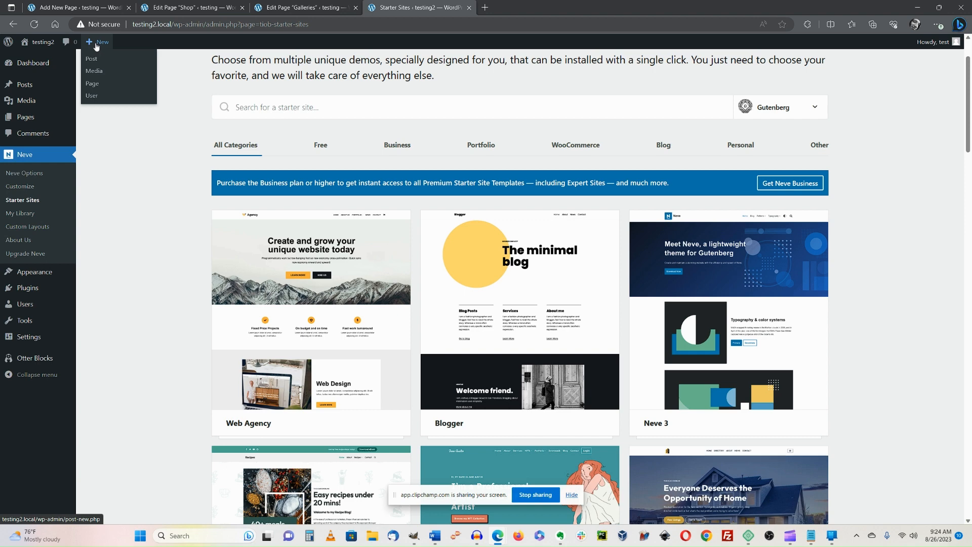
Open a new Page from the admin bar's + New menu in a separate tab and switch to it.
right_click(93, 88)
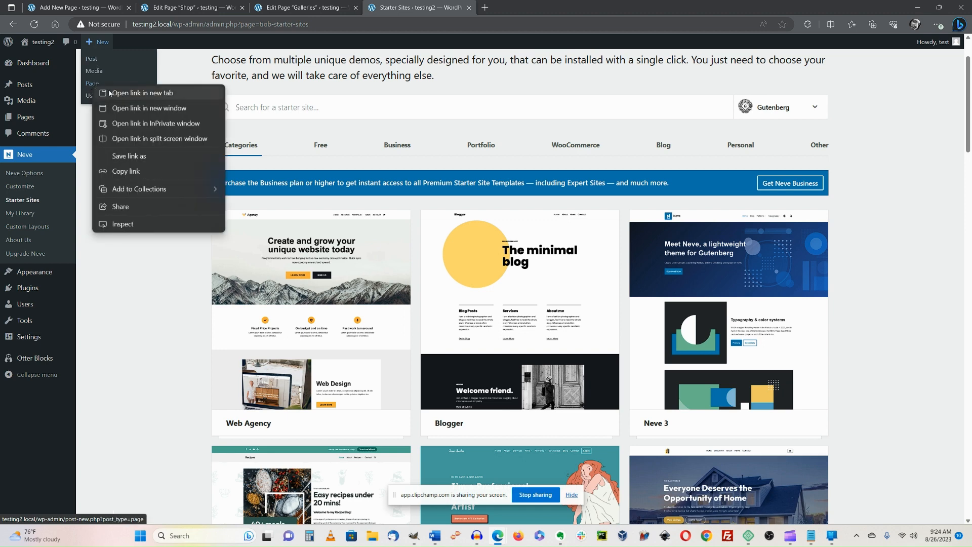
left_click(128, 98)
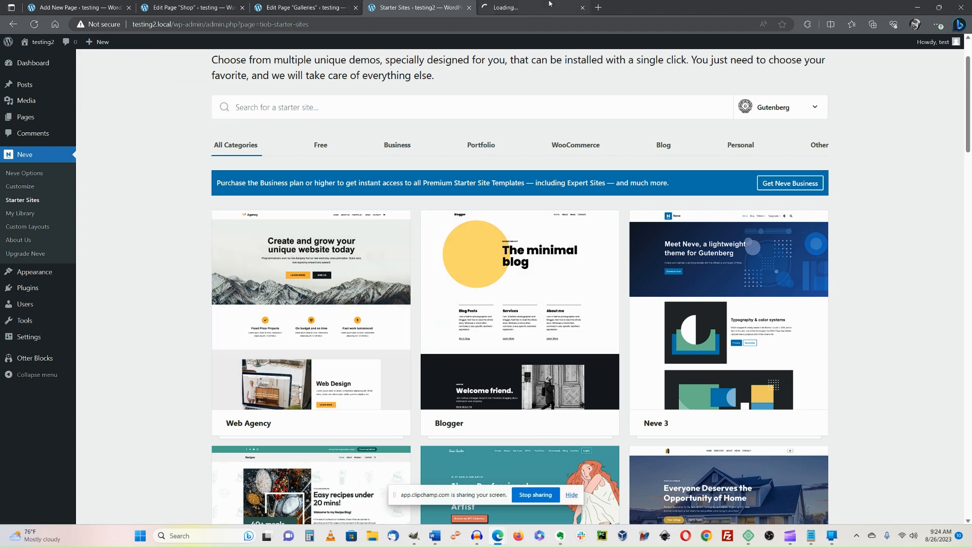
left_click(551, 4)
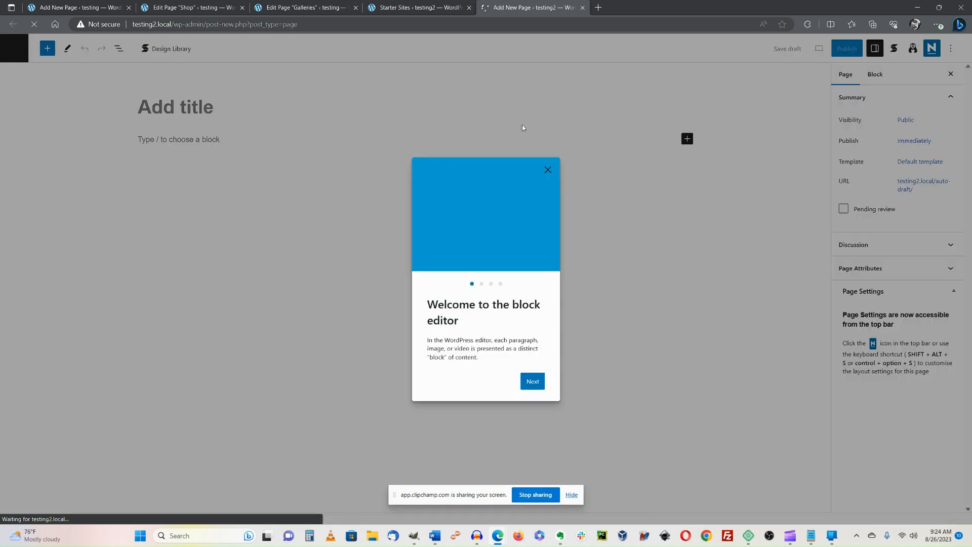
Close the 'Welcome to the block editor' and 'Welcome to Otter Blocks' dialogs.
left_click(548, 170)
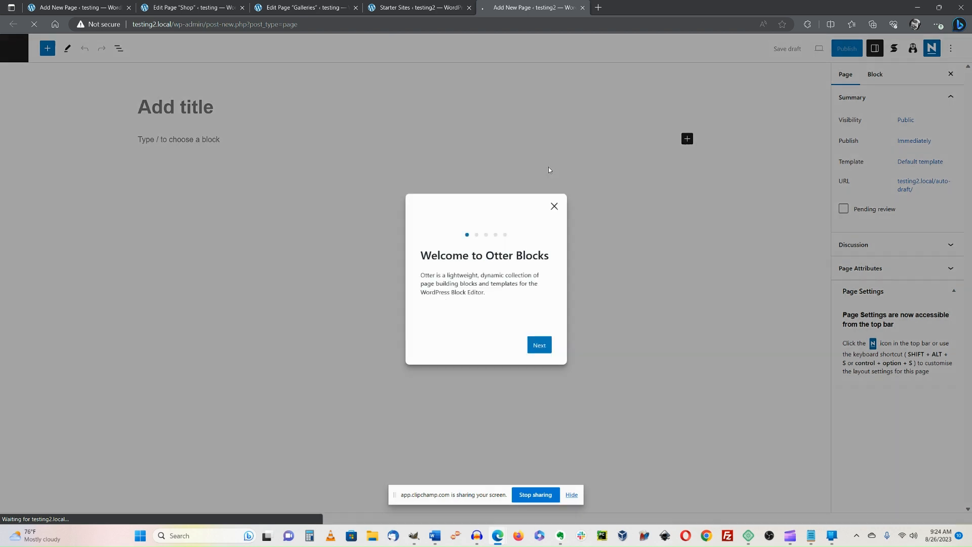
left_click(555, 206)
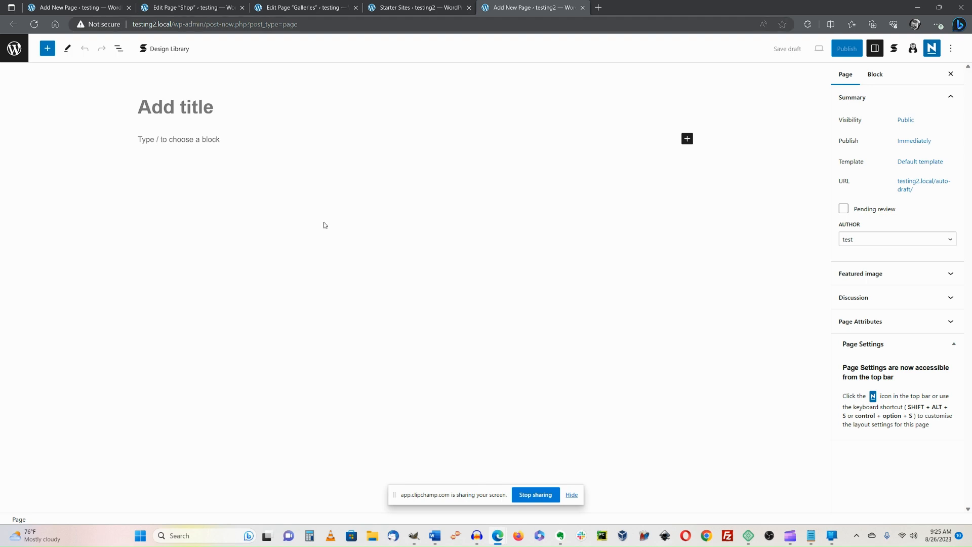
Disable the title, footer and header in Neve Options, then place the caret in the empty paragraph.
left_click(932, 48)
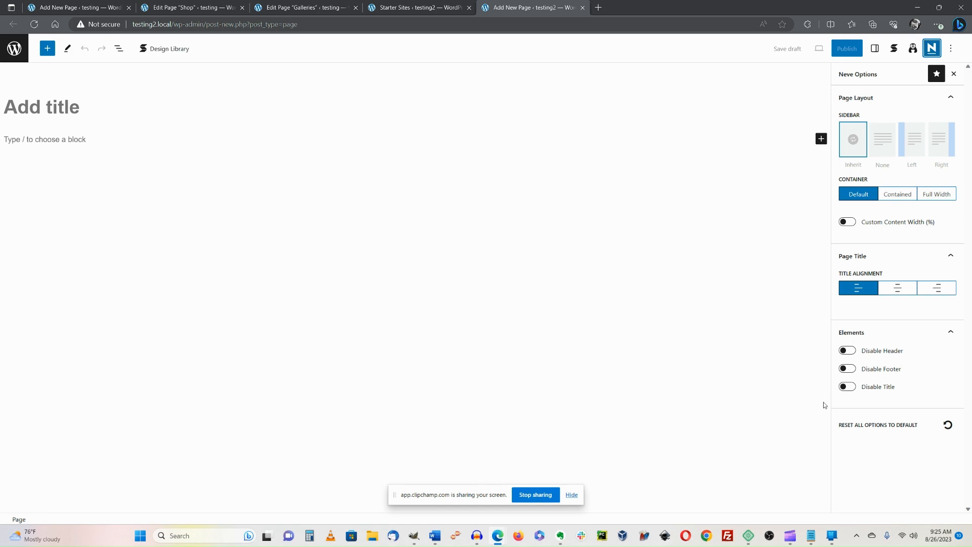
left_click(846, 388)
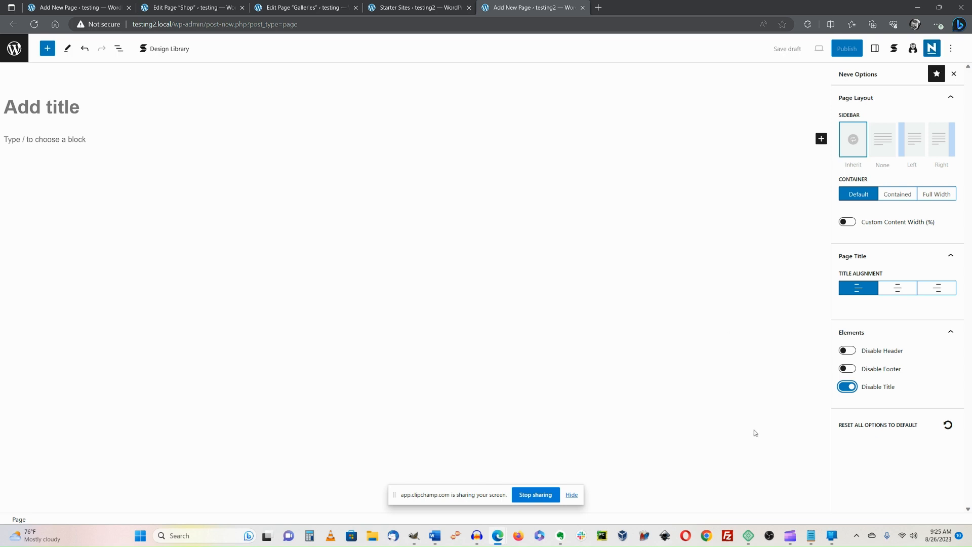
left_click(852, 372)
left_click(849, 351)
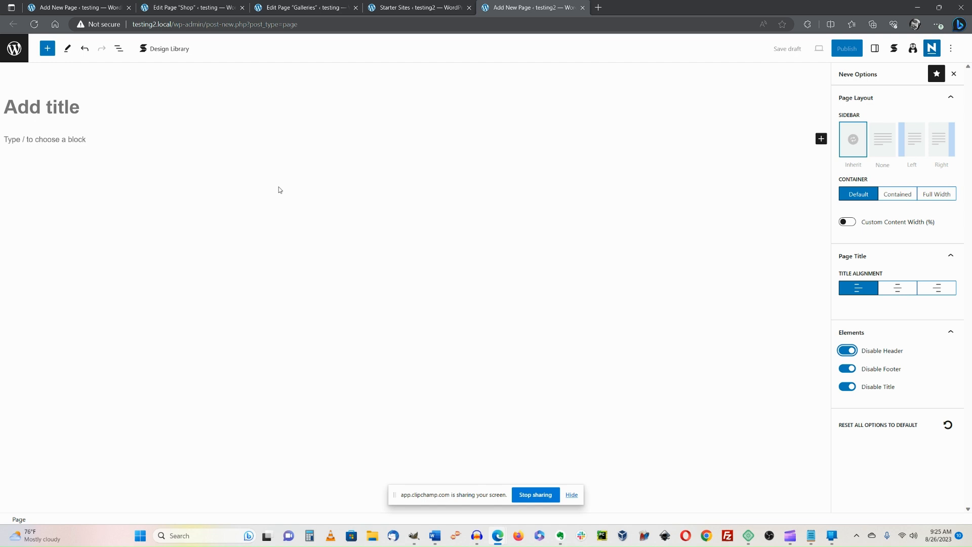
left_click(42, 139)
Try the slash searches /hero, /conta and /col, then settle on /section in the first block.
type("/")
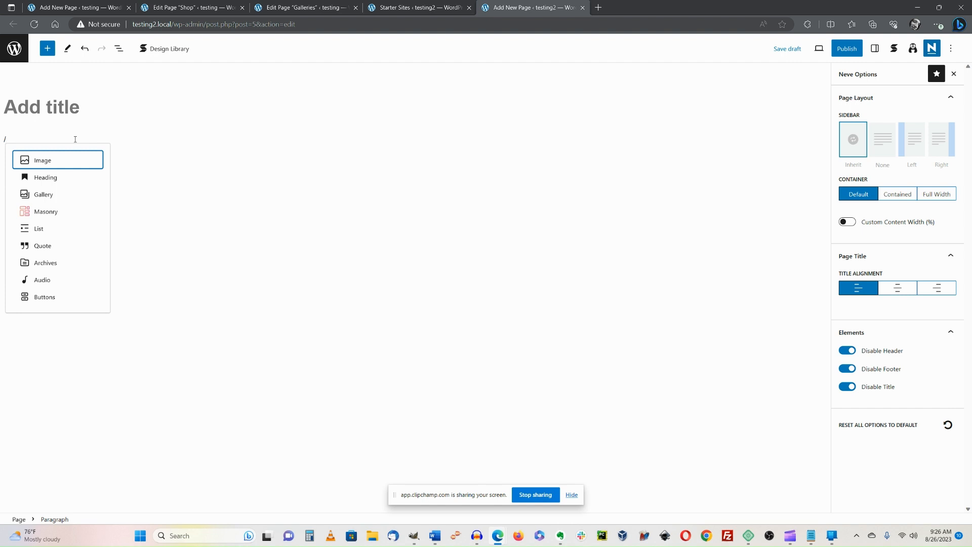
type("he")
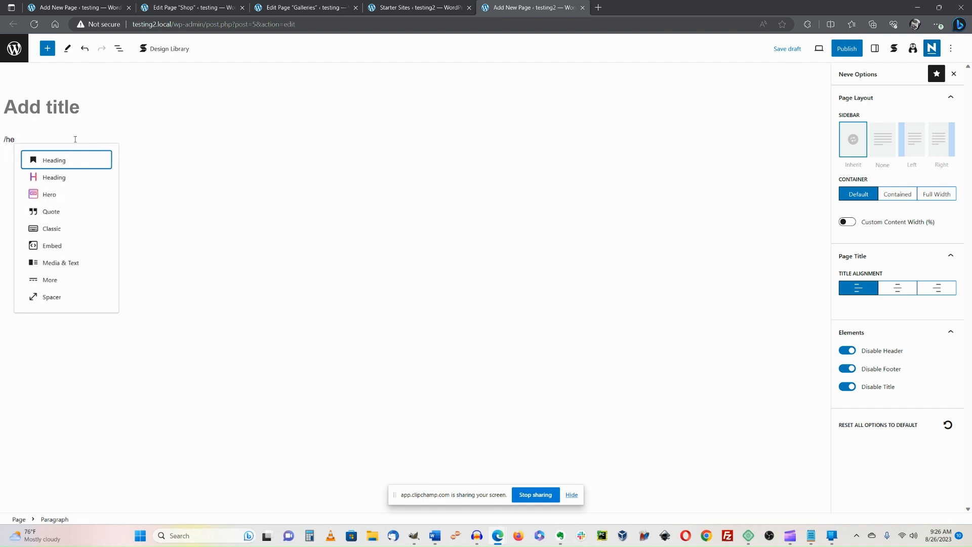
type("r")
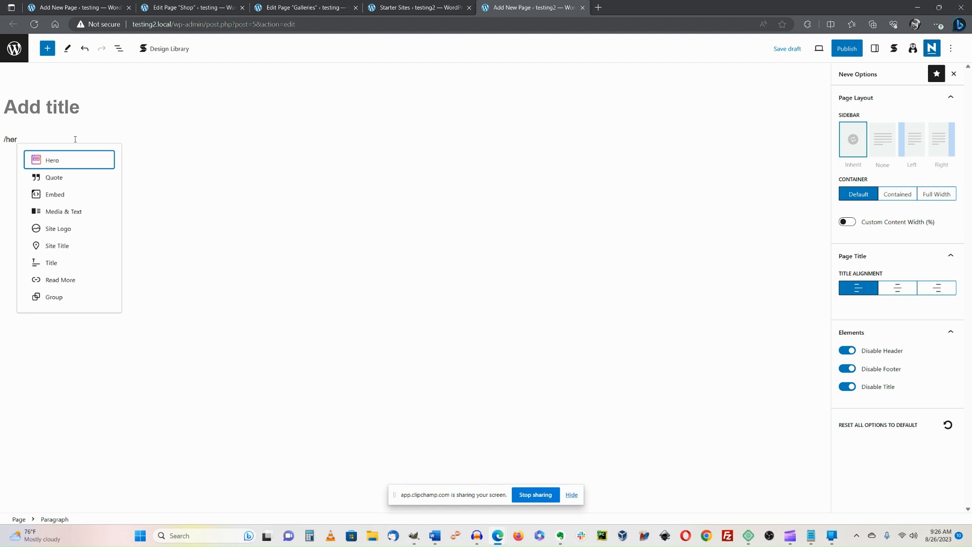
type("o")
key("BackSpace")
key("BackSpace")
key("BackSpace")
key("BackSpace")
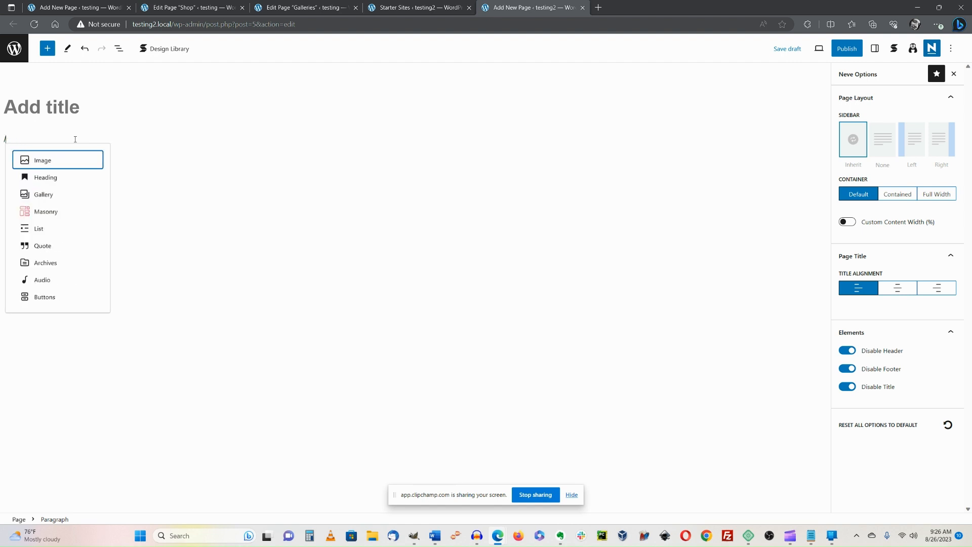
type("conta")
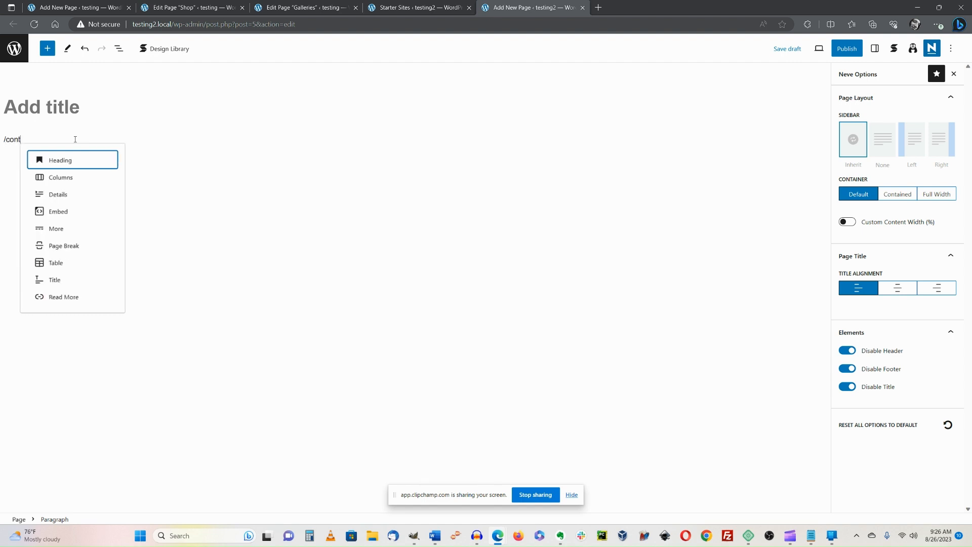
key("BackSpace")
key("BackSpace")
key("BackSpace")
key("BackSpace")
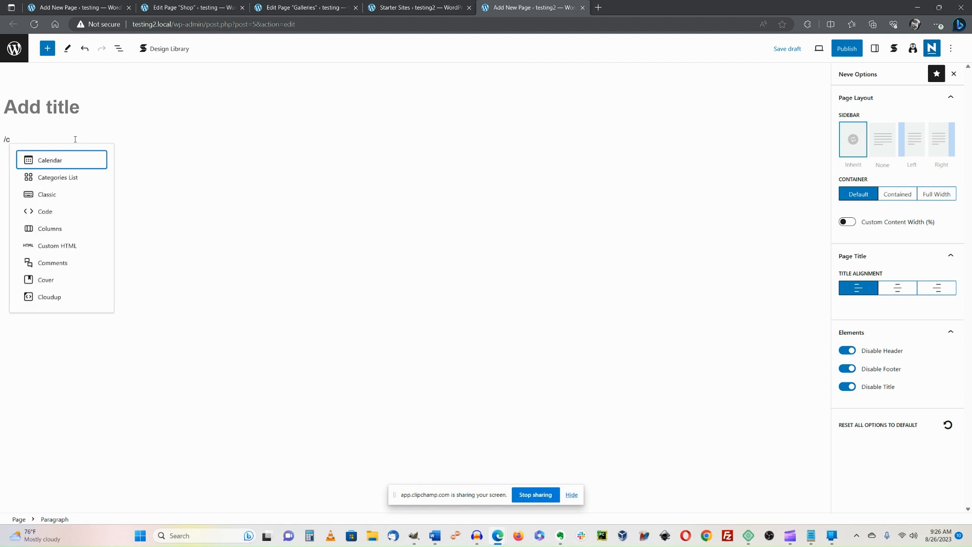
key("BackSpace")
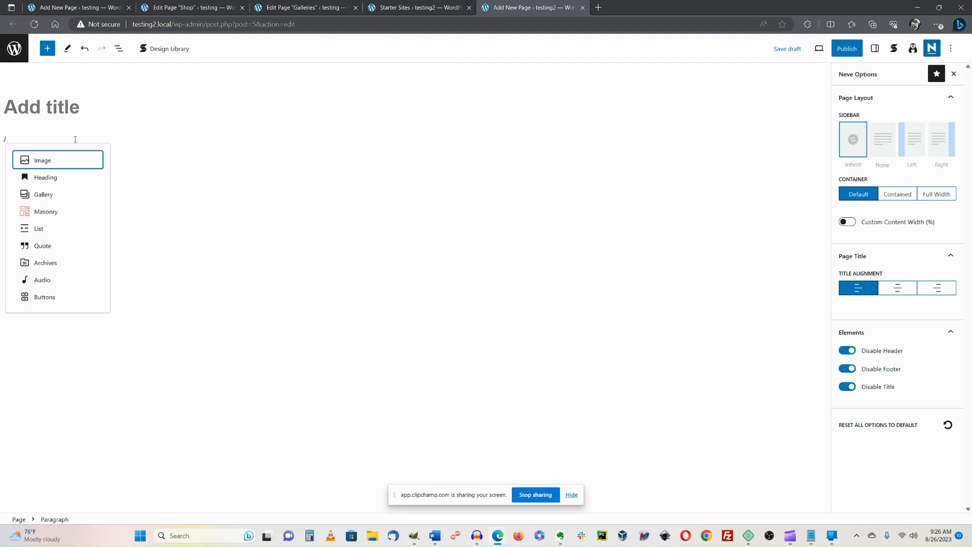
type("sectio")
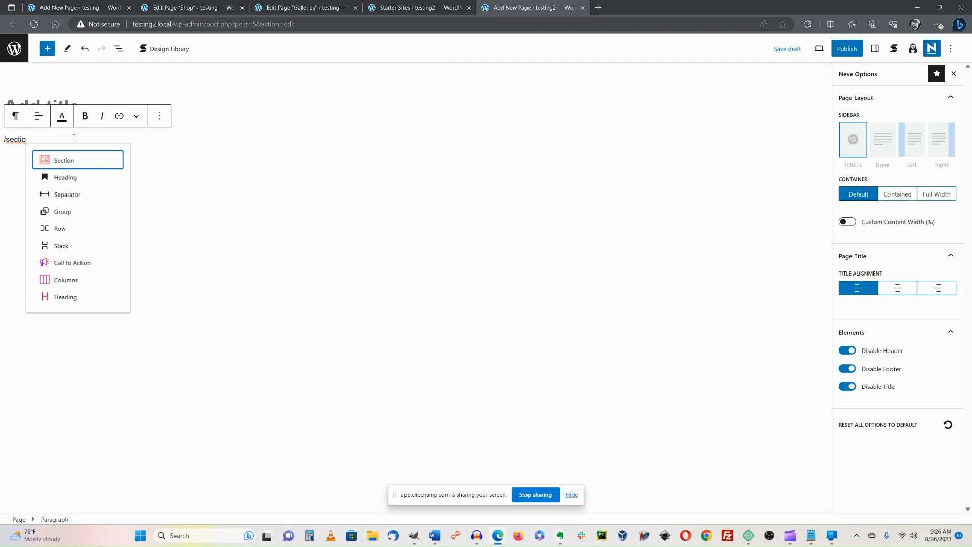
key("BackSpace")
key("BackSpace")
key("BackSpace")
key("BackSpace")
key("BackSpace")
key("BackSpace")
key("BackSpace")
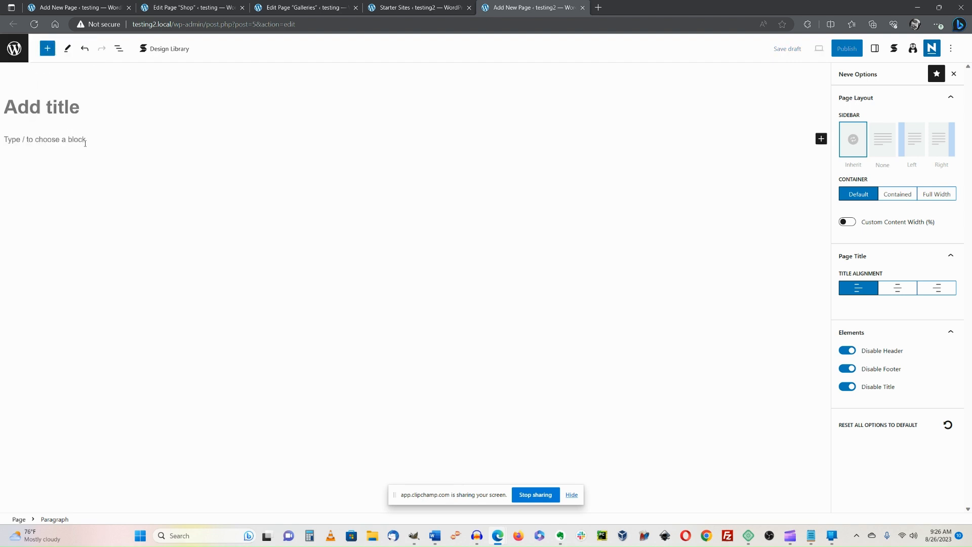
type("/section")
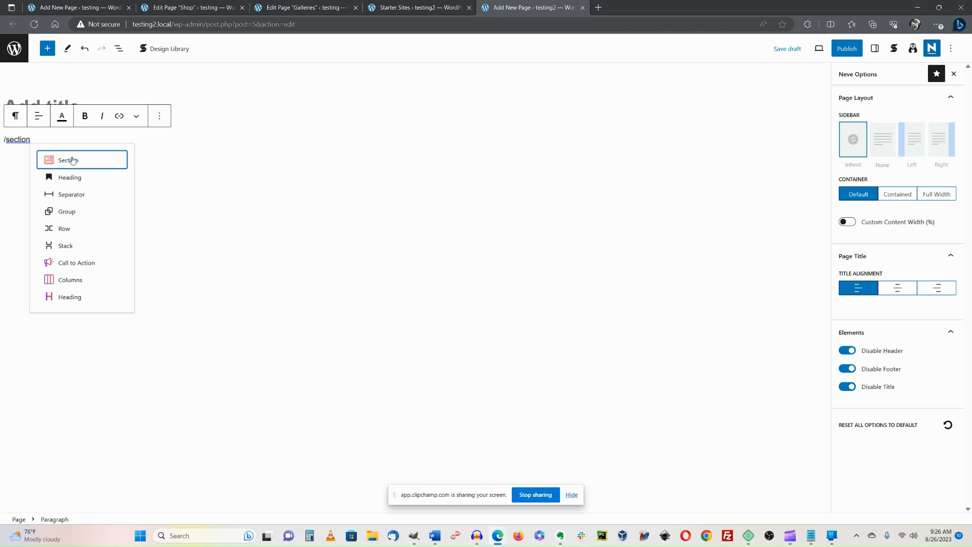
Insert a Section block with the Full single-column layout and show List View.
left_click(73, 160)
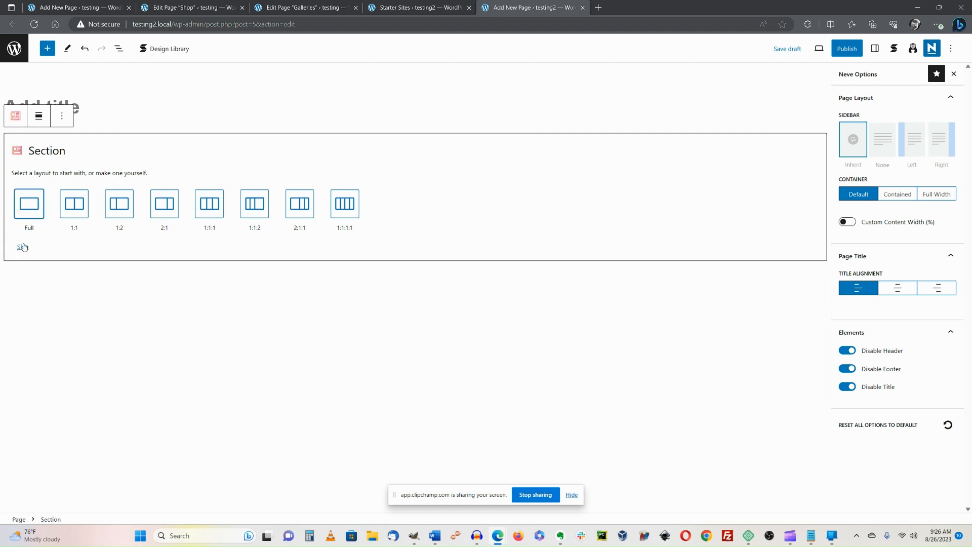
left_click(29, 203)
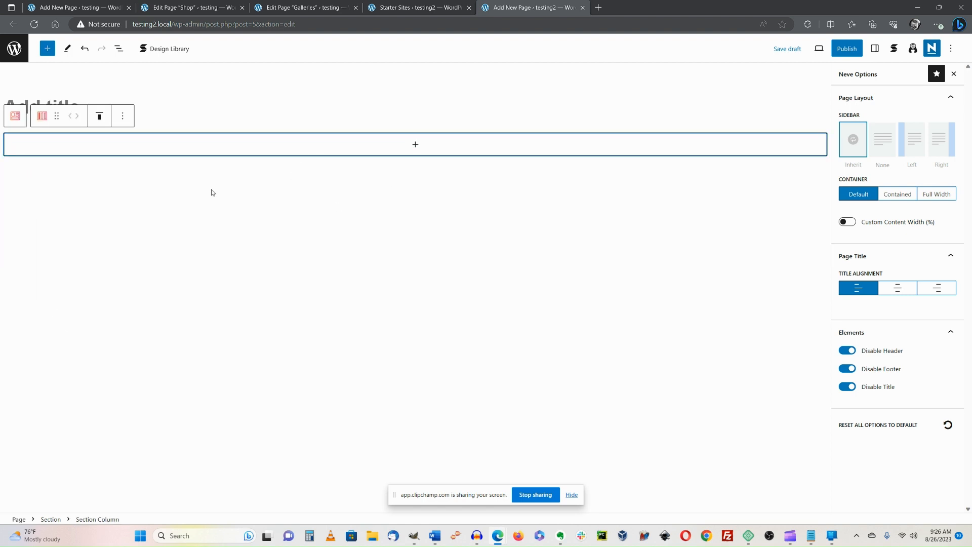
left_click(118, 49)
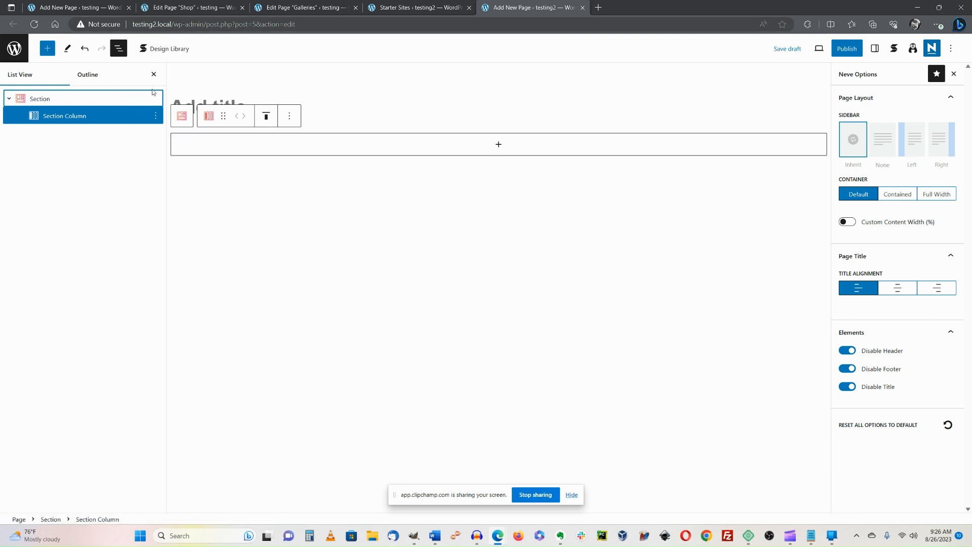
Delete the Section block and then the empty Paragraph through their List View options menus.
left_click(118, 99)
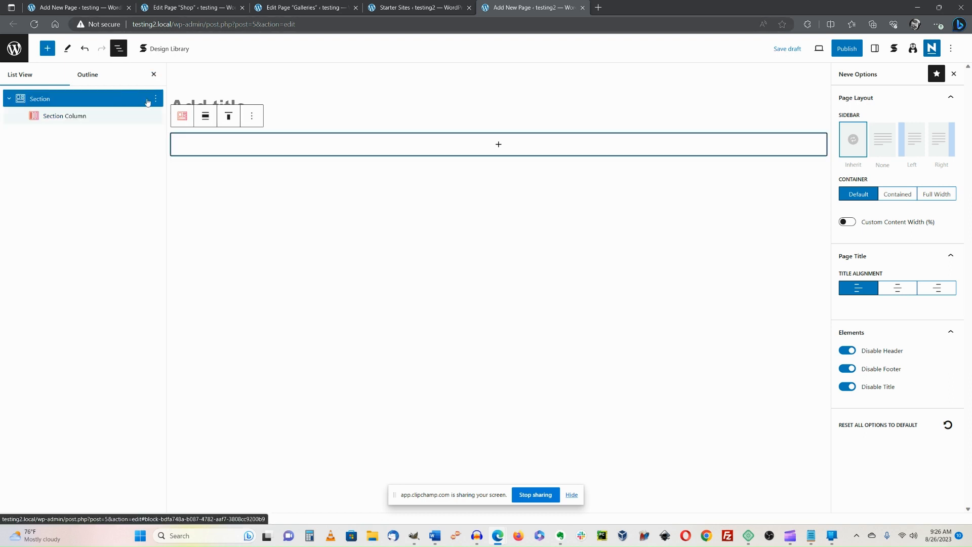
left_click(155, 99)
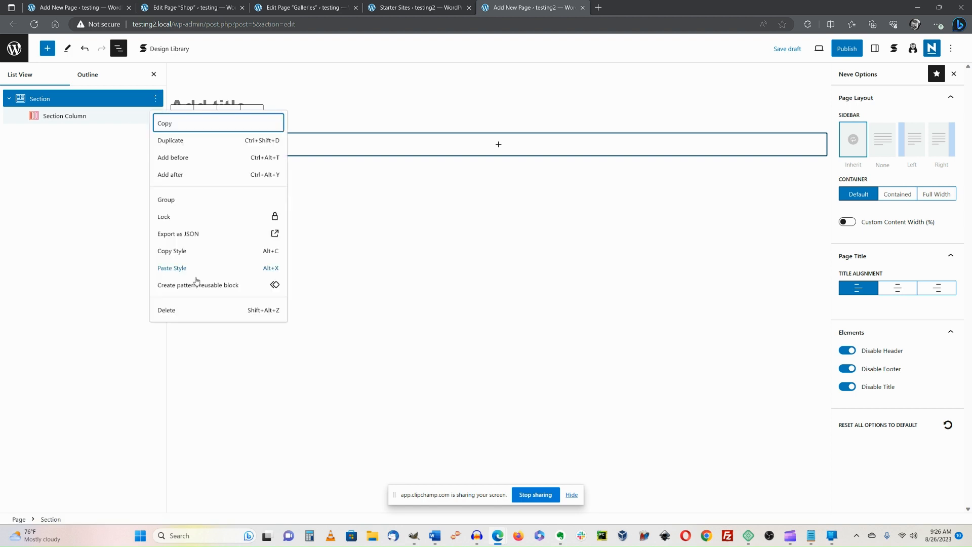
left_click(180, 316)
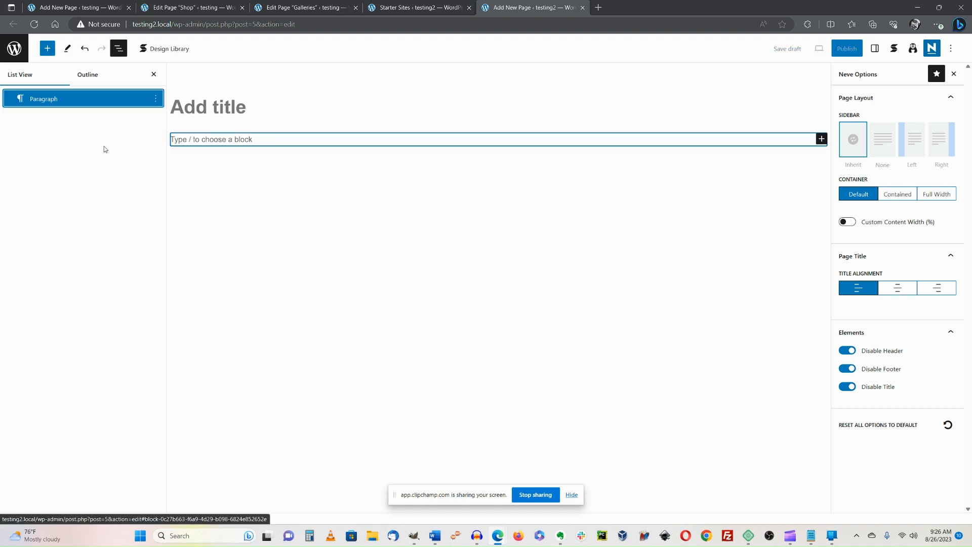
left_click(155, 98)
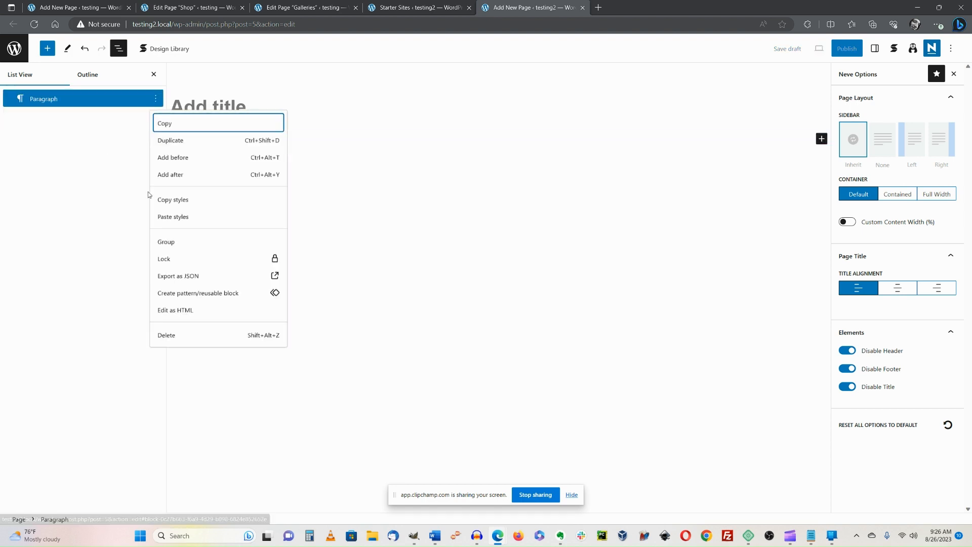
left_click(173, 335)
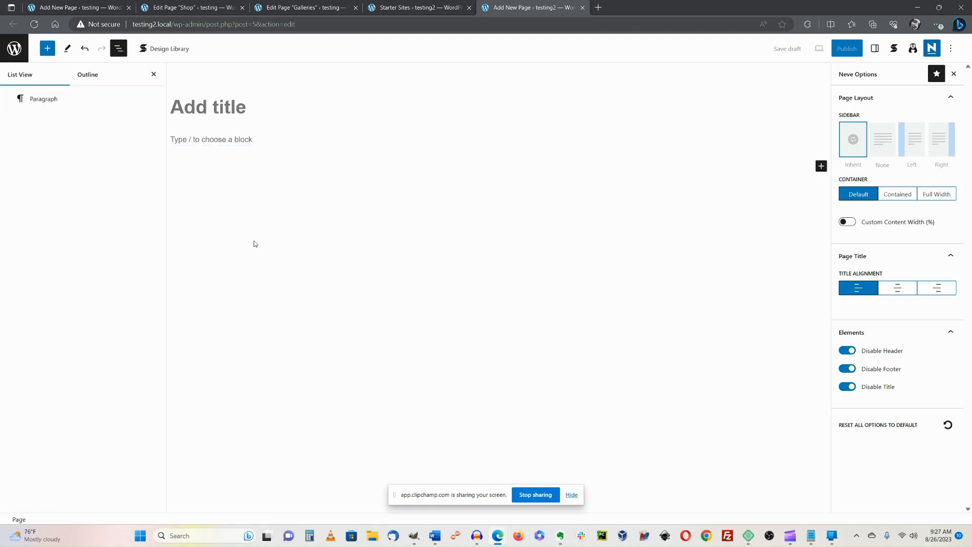
Add a Social Buttons block and an Icon Label block below it from the block library.
left_click(49, 52)
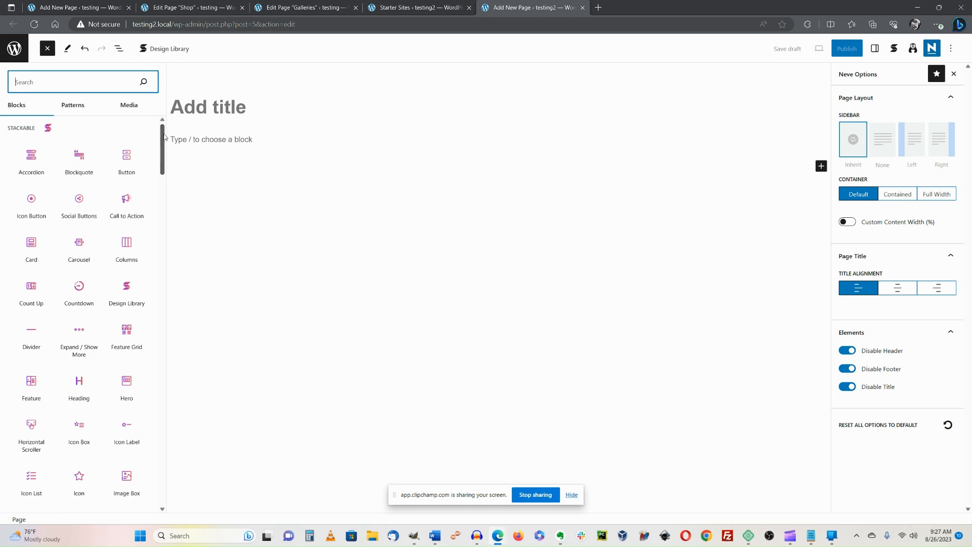
mouse_move(164, 136)
left_mouse_down()
mouse_move(136, 228)
mouse_move(163, 128)
left_mouse_up()
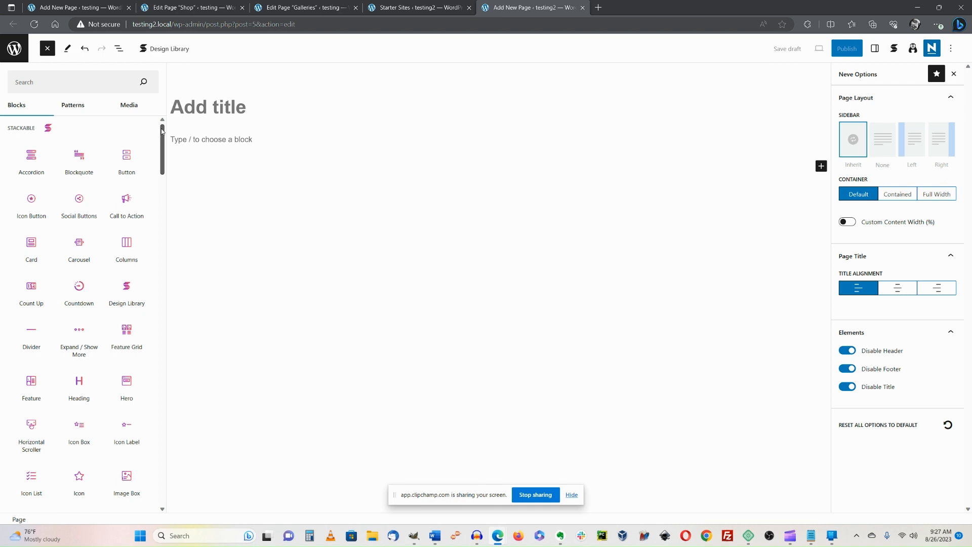
left_click(79, 207)
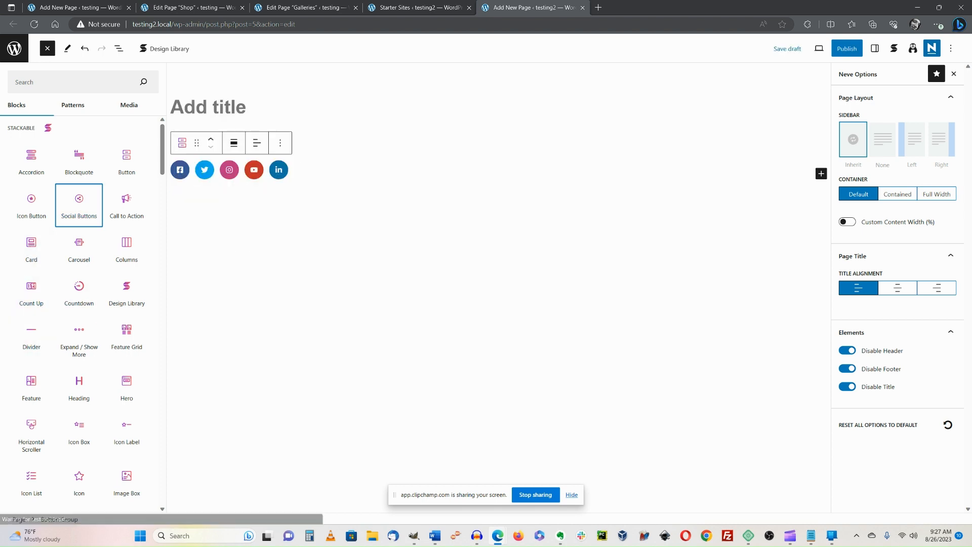
scroll(129, 430, "down", 1)
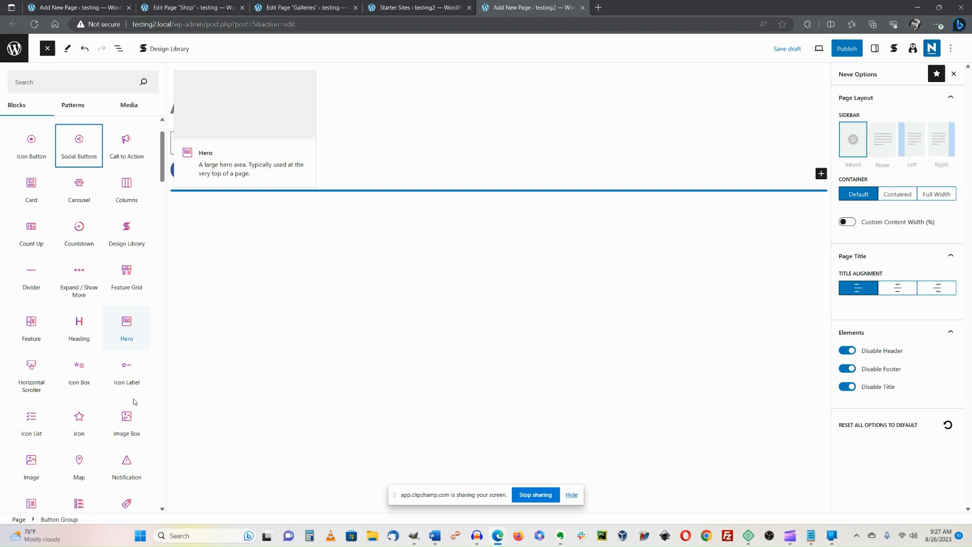
left_click(133, 366)
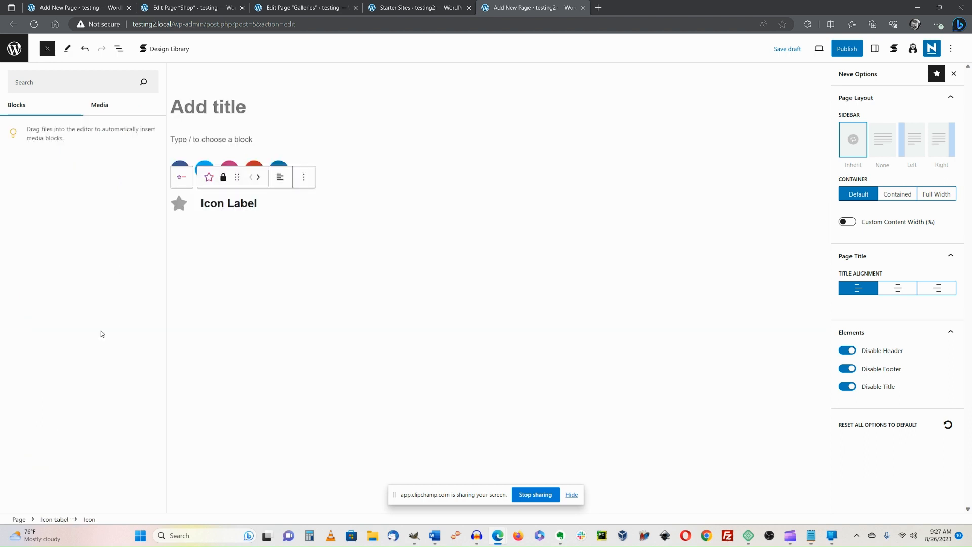
left_click(67, 84)
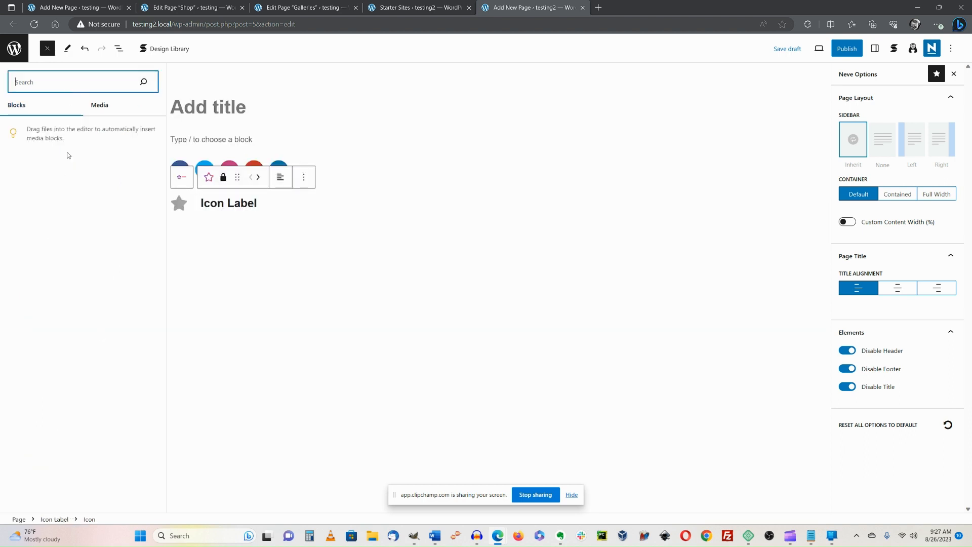
left_click(362, 220)
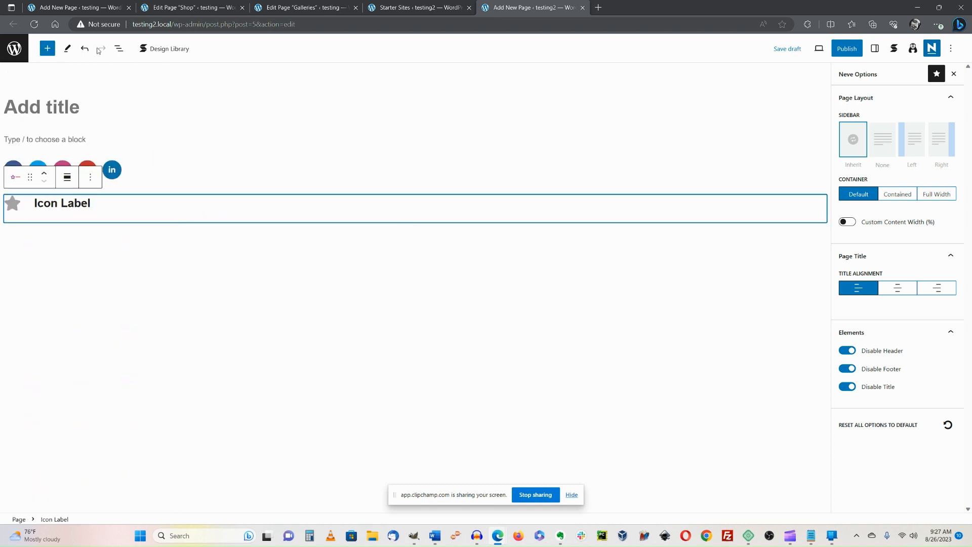
left_click(118, 49)
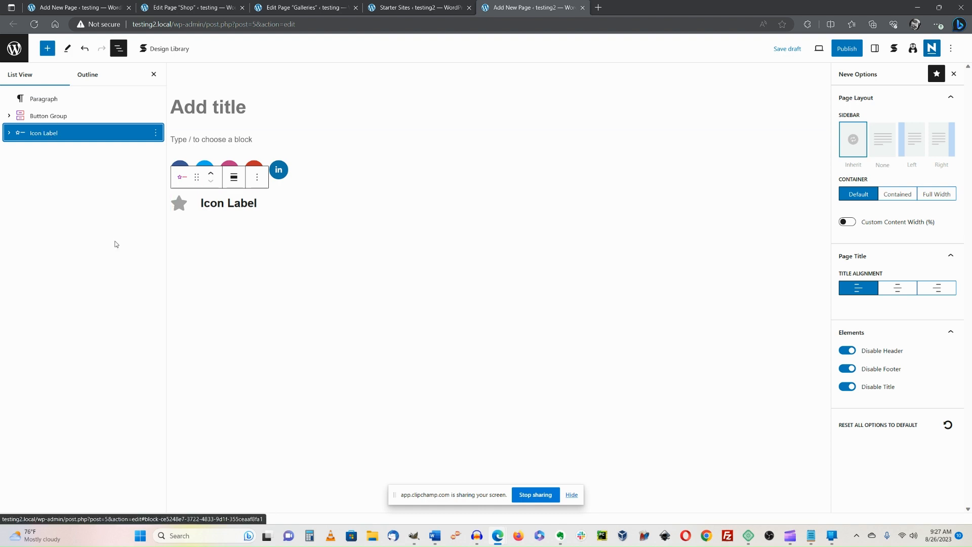
left_click(119, 48)
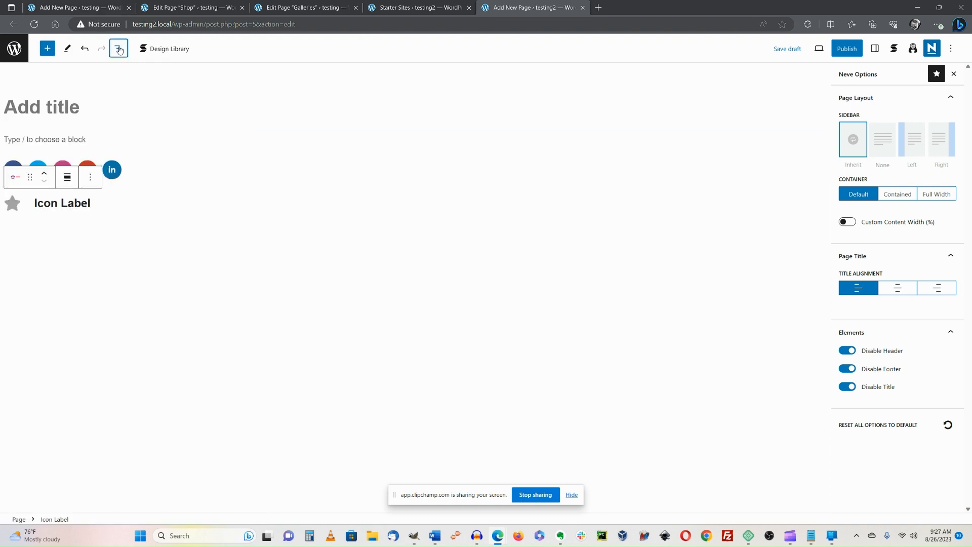
left_click(187, 332)
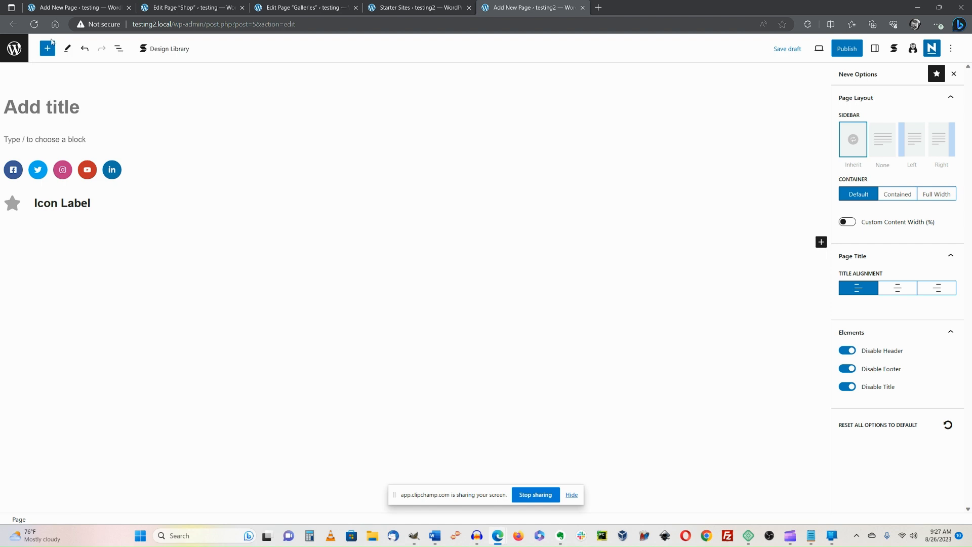
Insert a wavy Stackable Separator and a three-tab Tabs block below the Icon Label.
left_click(49, 47)
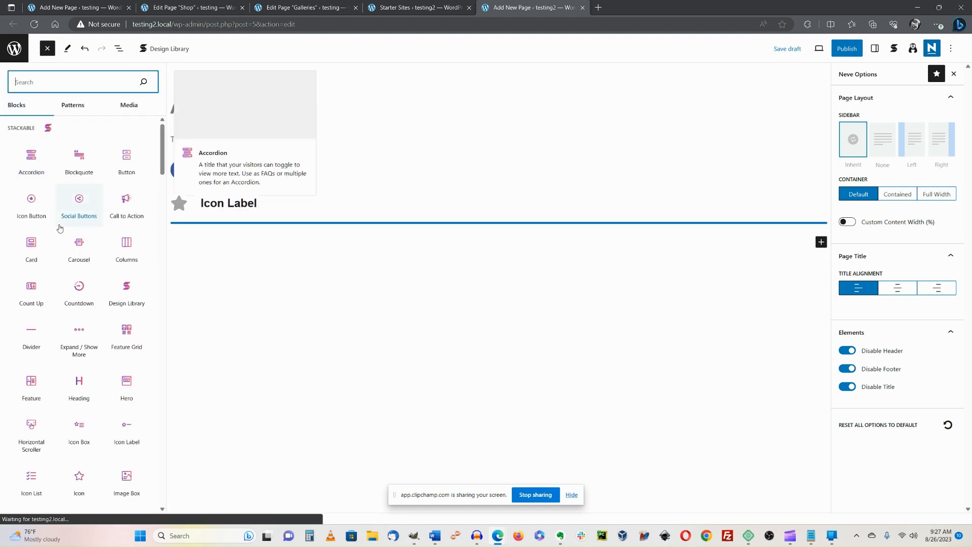
scroll(59, 229, "down", 3)
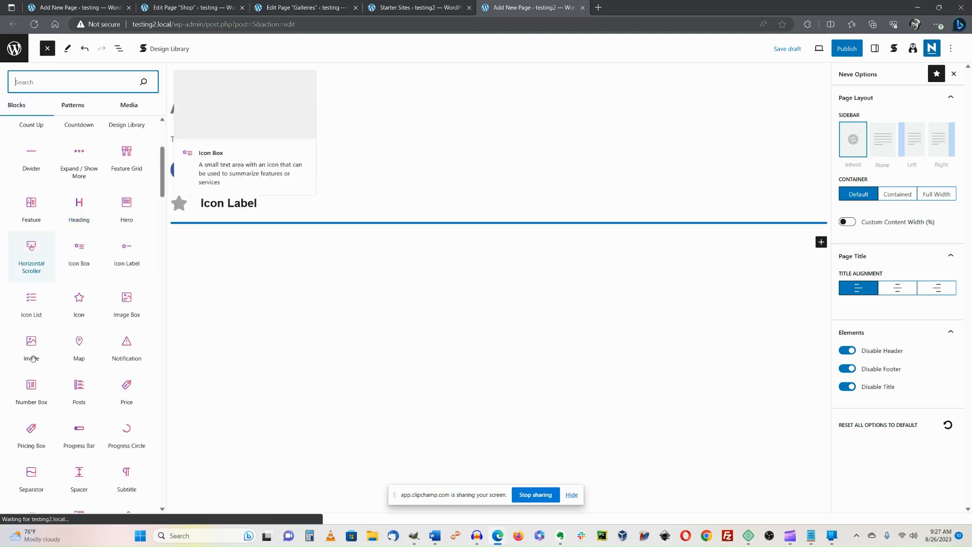
scroll(68, 344, "down", 1)
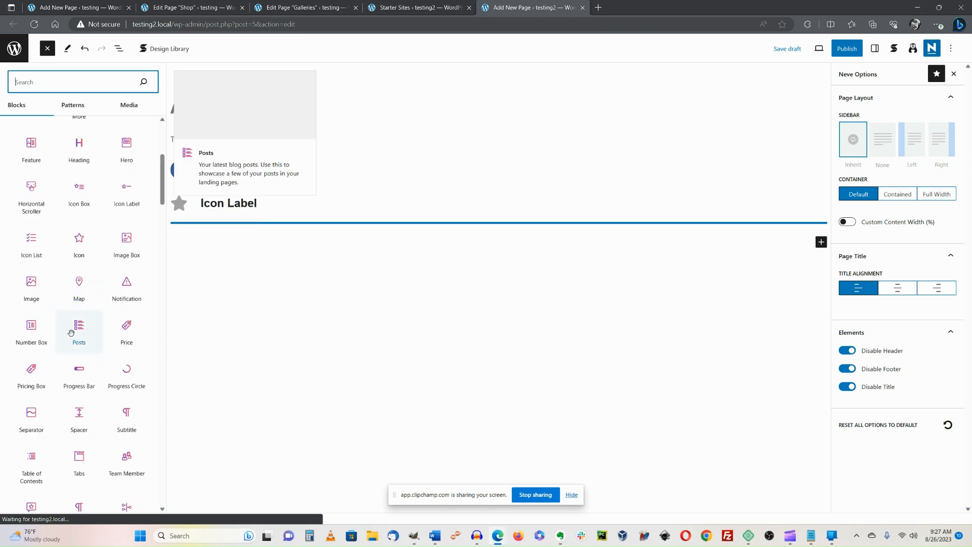
left_click(28, 422)
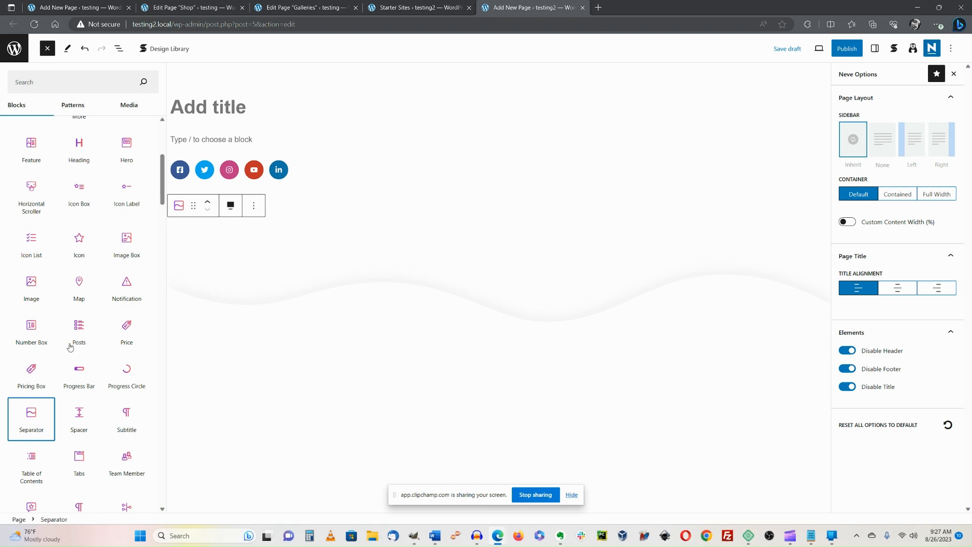
scroll(70, 347, "down", 3)
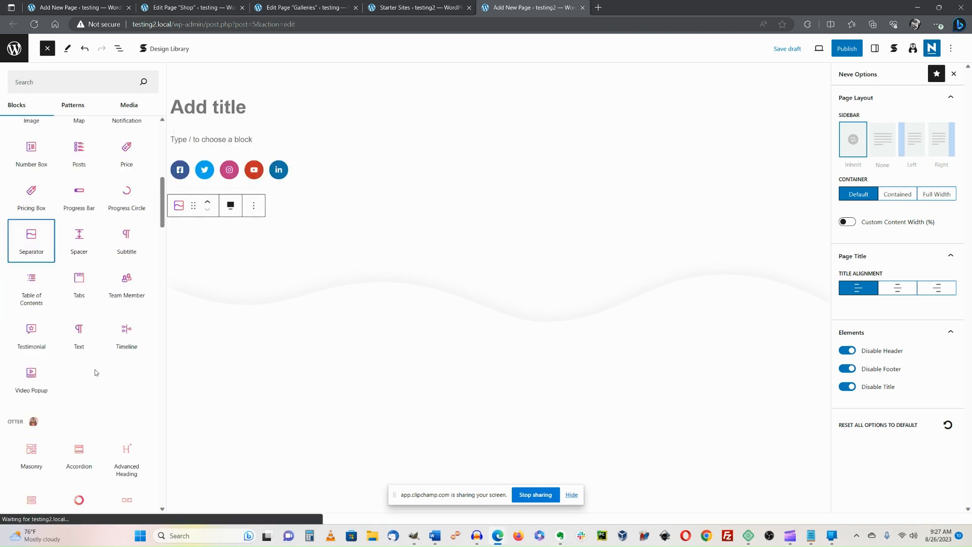
left_click(79, 281)
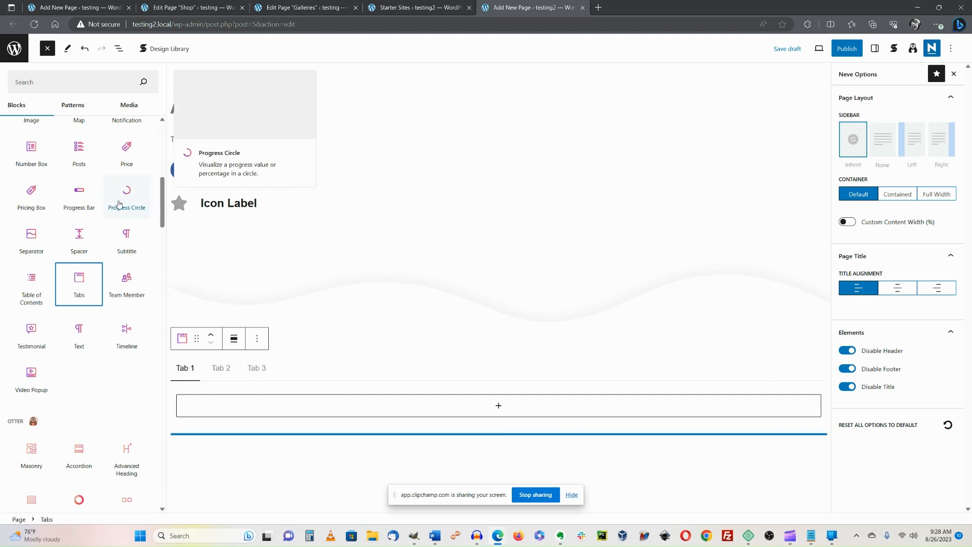
scroll(154, 205, "up", 2)
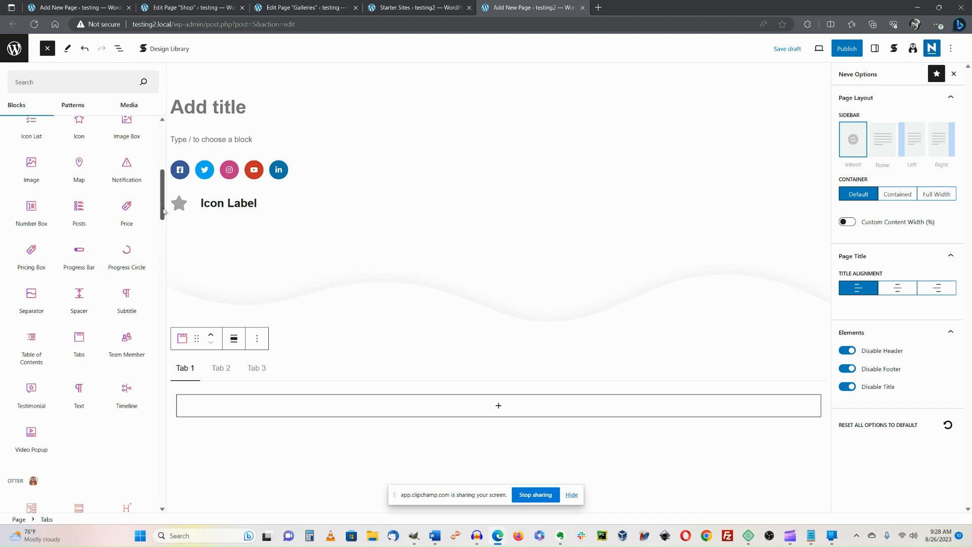
left_click_drag(163, 211, 158, 250)
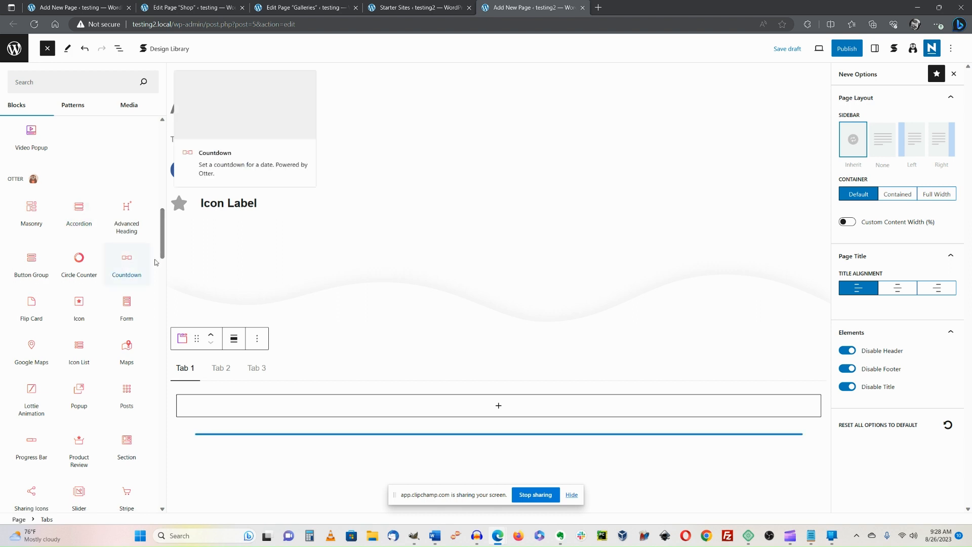
mouse_move(162, 233)
left_mouse_down()
mouse_move(161, 262)
mouse_move(163, 236)
left_mouse_up()
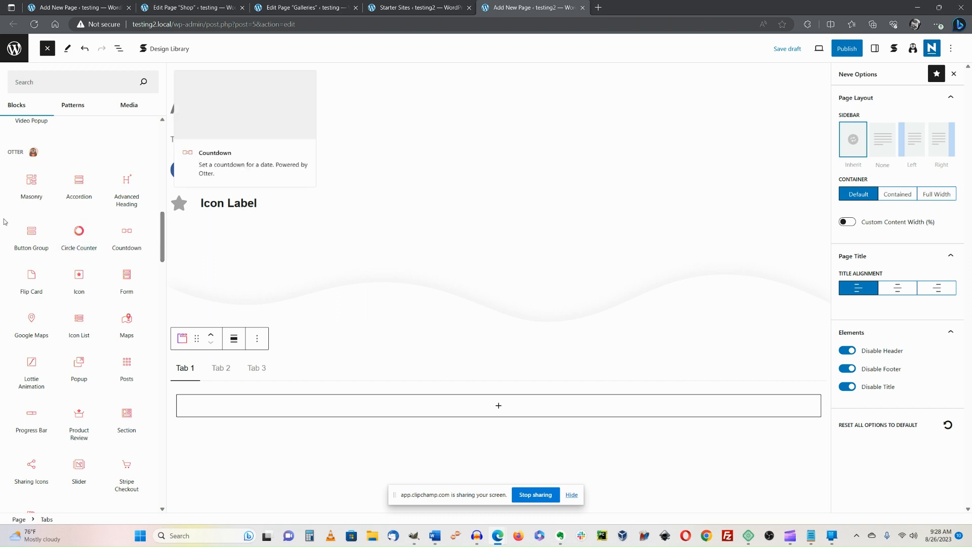
Add a 50% Skill Circle Counter, an Icon and a 'Front title' Flip Card below the tabs.
left_click(81, 231)
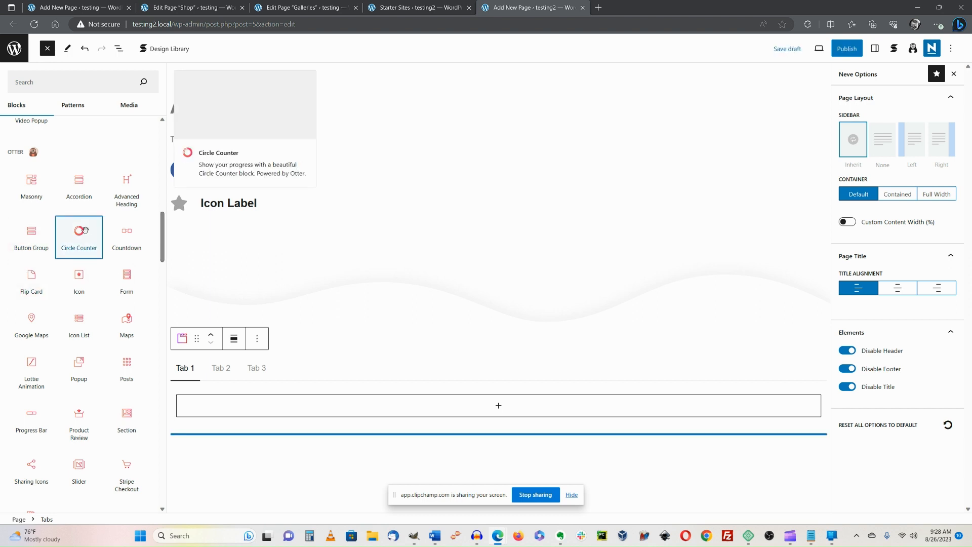
left_click(79, 277)
left_click(29, 283)
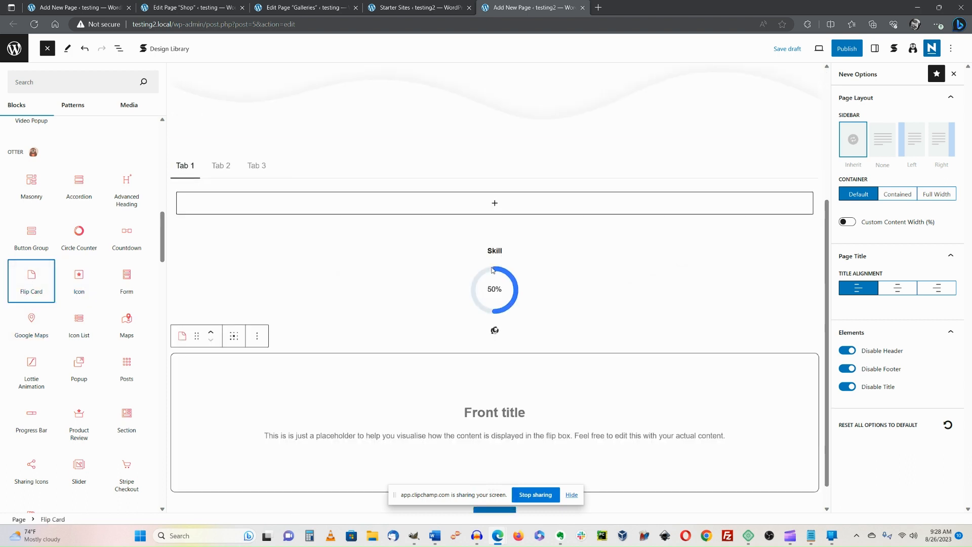
left_click(512, 411)
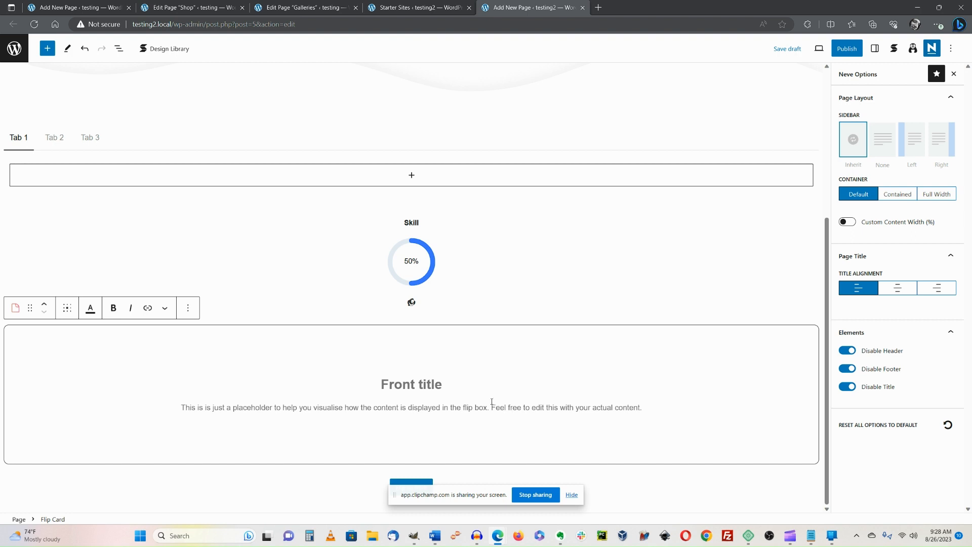
left_click(47, 51)
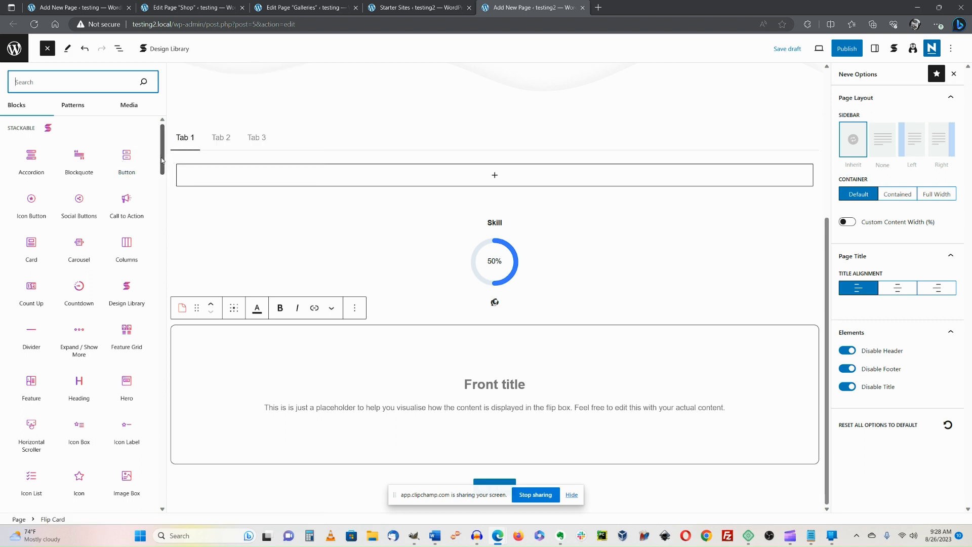
Add an empty Paragraph block inside Tab 1 via its + appender and select it.
left_click_drag(162, 158, 154, 236)
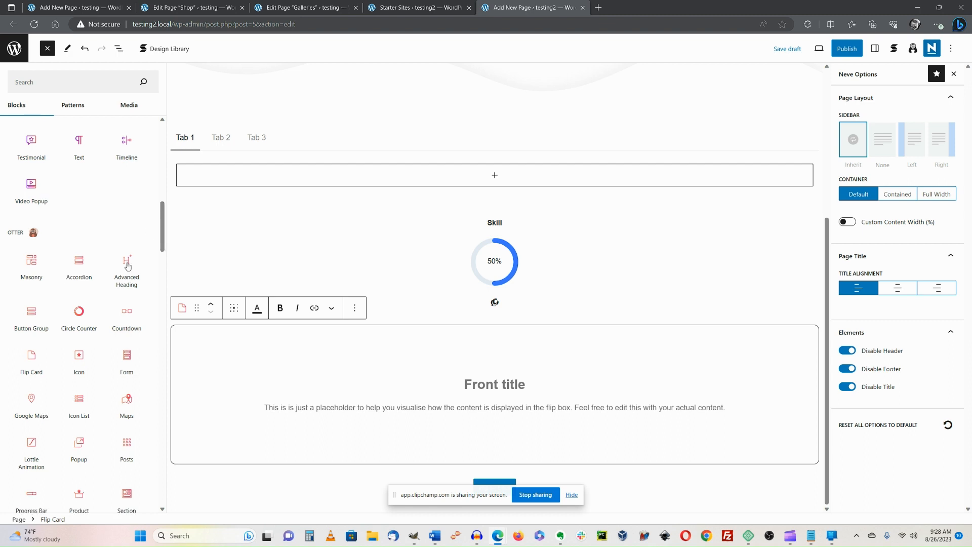
mouse_move(26, 310)
mouse_move(163, 222)
left_mouse_down()
mouse_move(156, 245)
mouse_move(166, 219)
left_mouse_up()
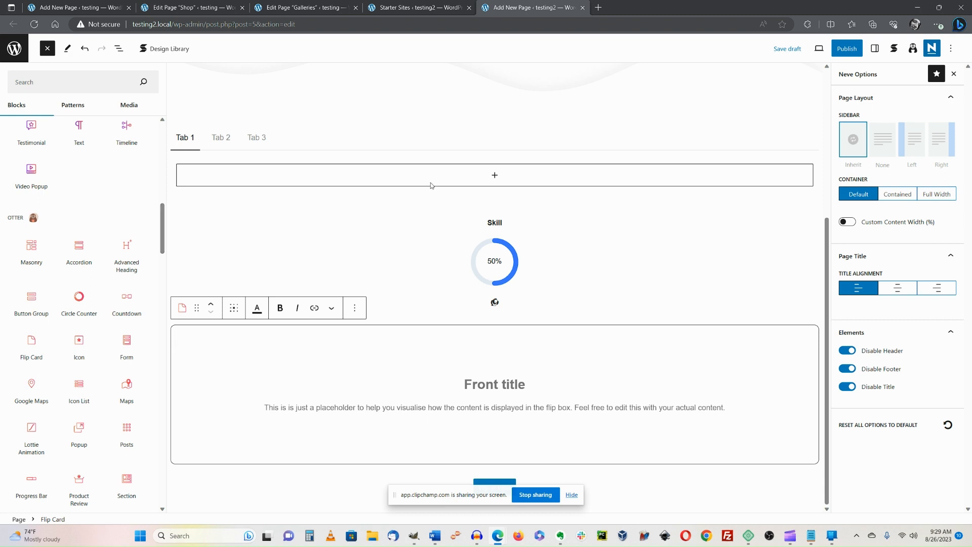
left_click(497, 182)
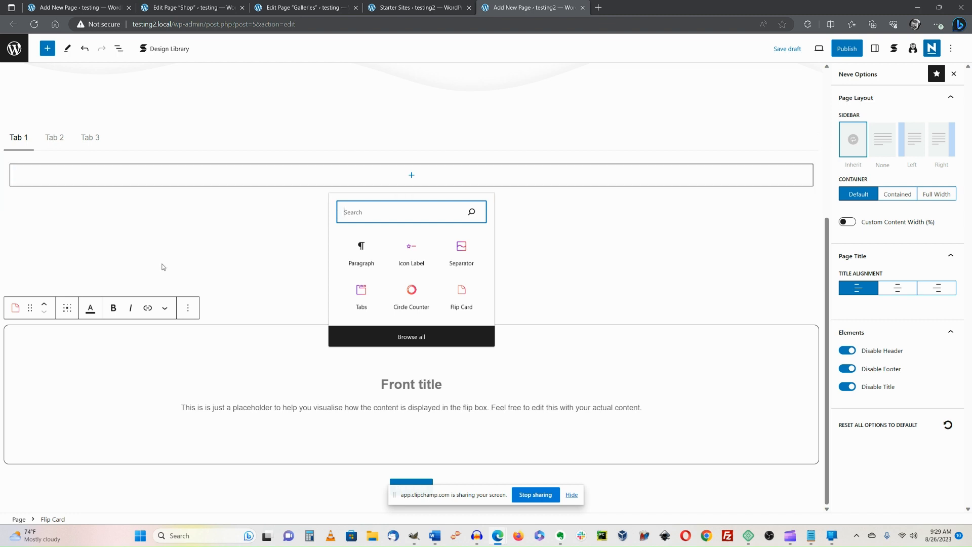
left_click(369, 252)
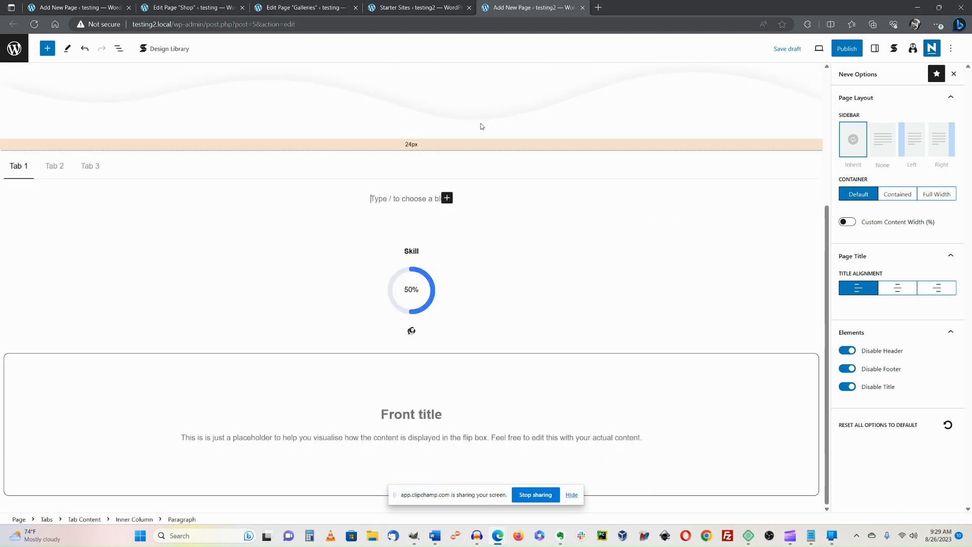
left_click(451, 200)
left_click(450, 200)
left_click(819, 52)
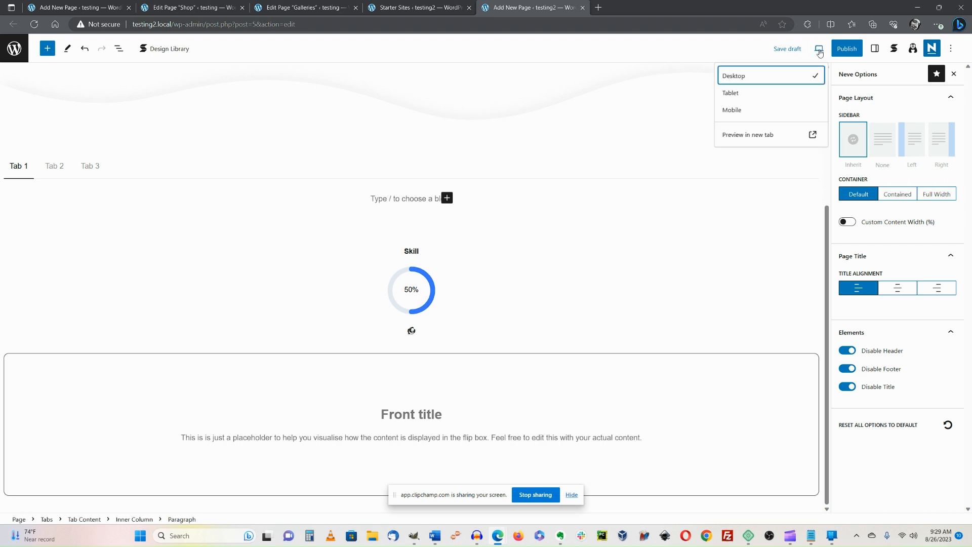
left_click(741, 135)
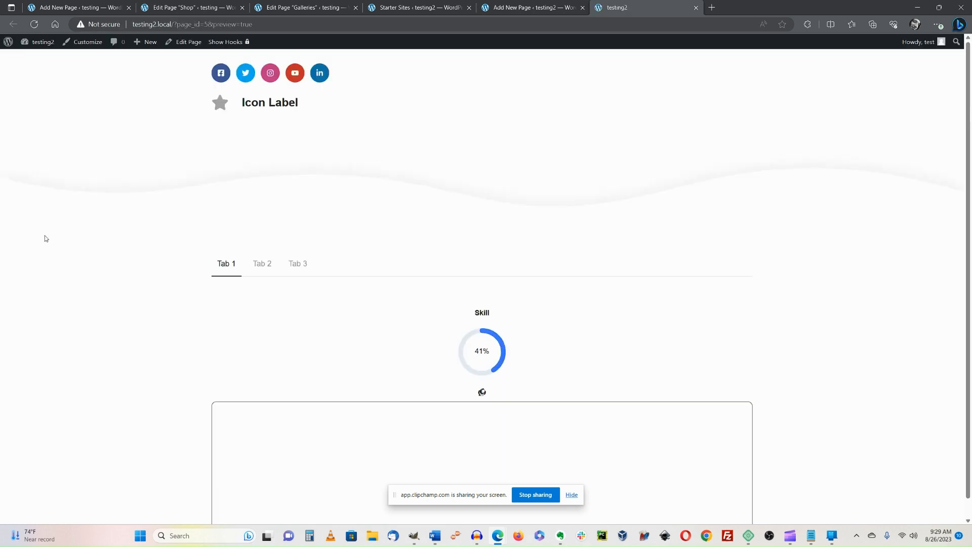
left_click(256, 265)
left_click(298, 263)
left_click(225, 263)
scroll(175, 159, "down", 1)
scroll(205, 164, "up", 1)
left_click(697, 7)
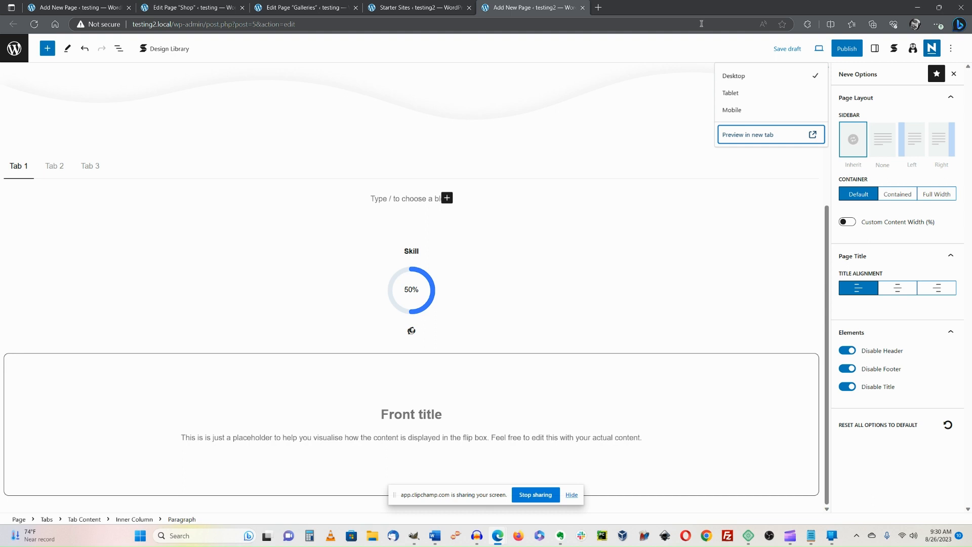
left_click(819, 49)
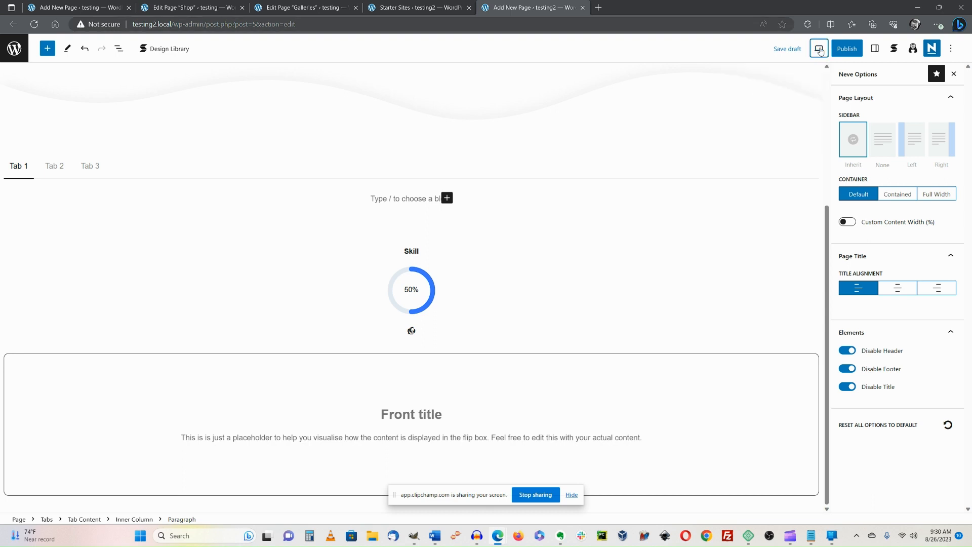
left_click(819, 49)
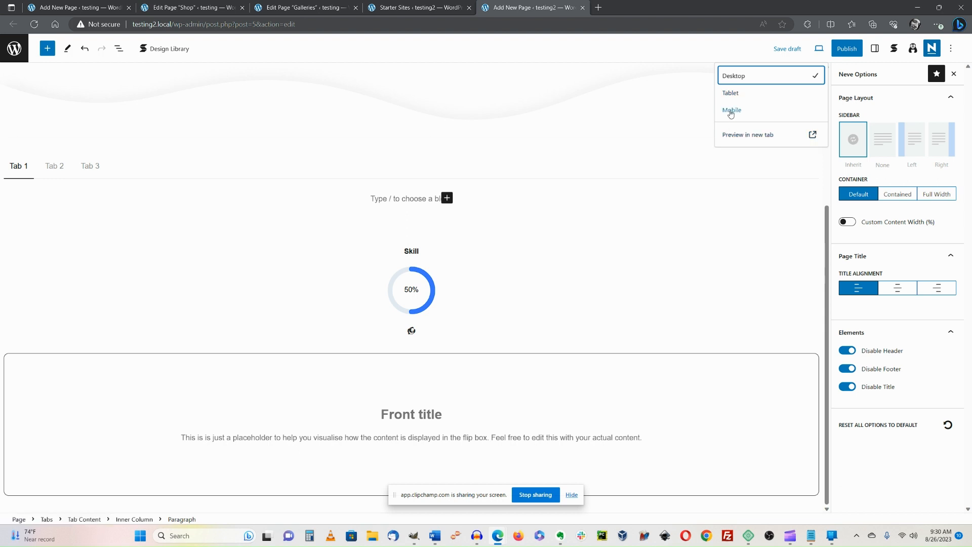
left_click(442, 44)
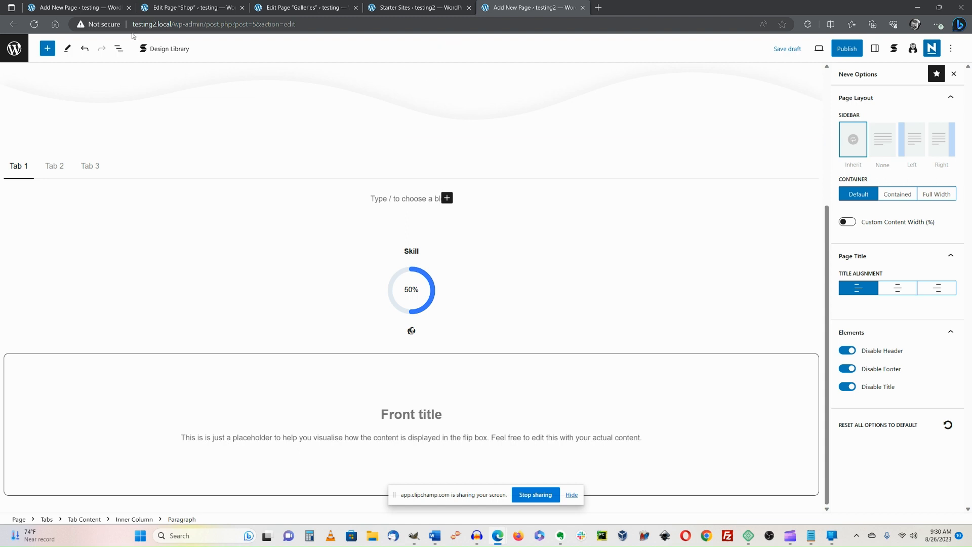
Insert the Arch Call to Action 1 design from the Stackable Design Library.
left_click(164, 51)
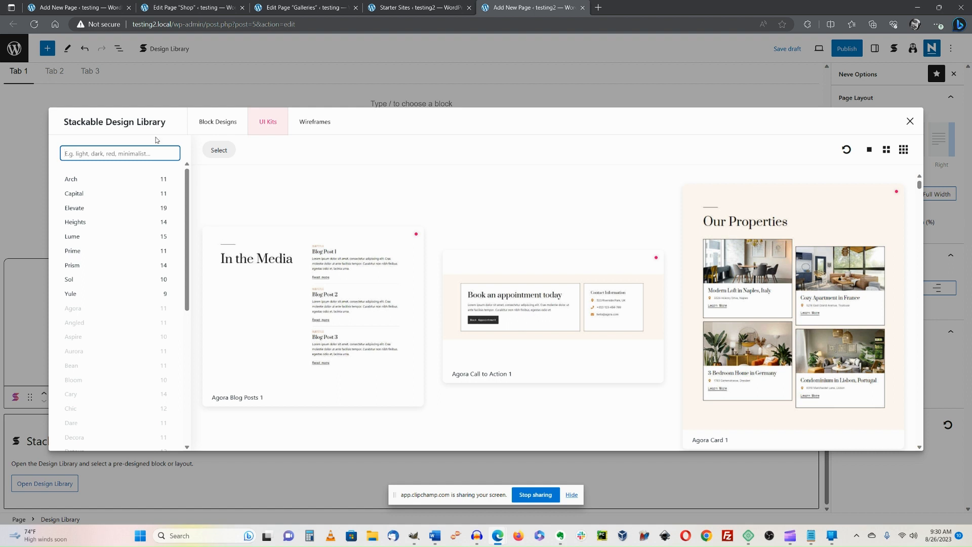
left_click(202, 125)
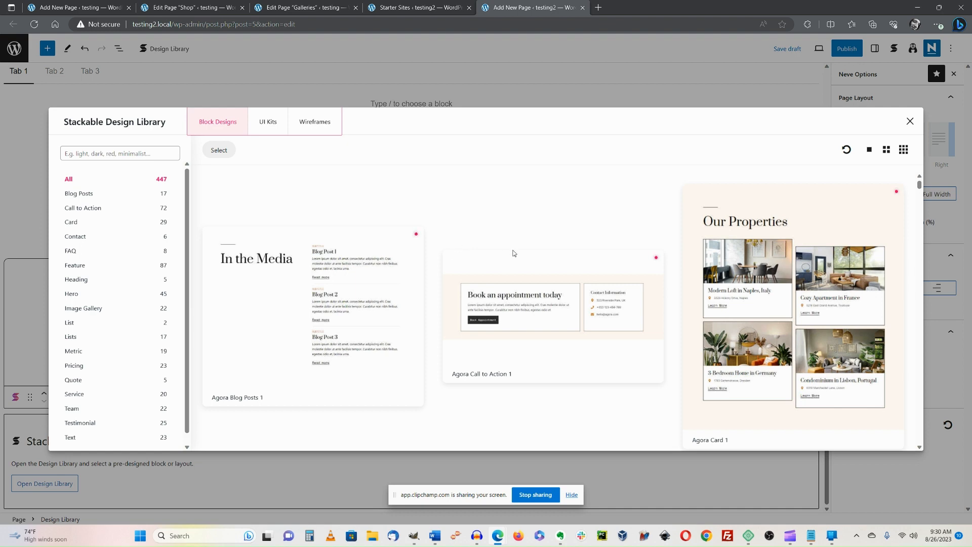
scroll(514, 253, "down", 1)
scroll(439, 272, "down", 8)
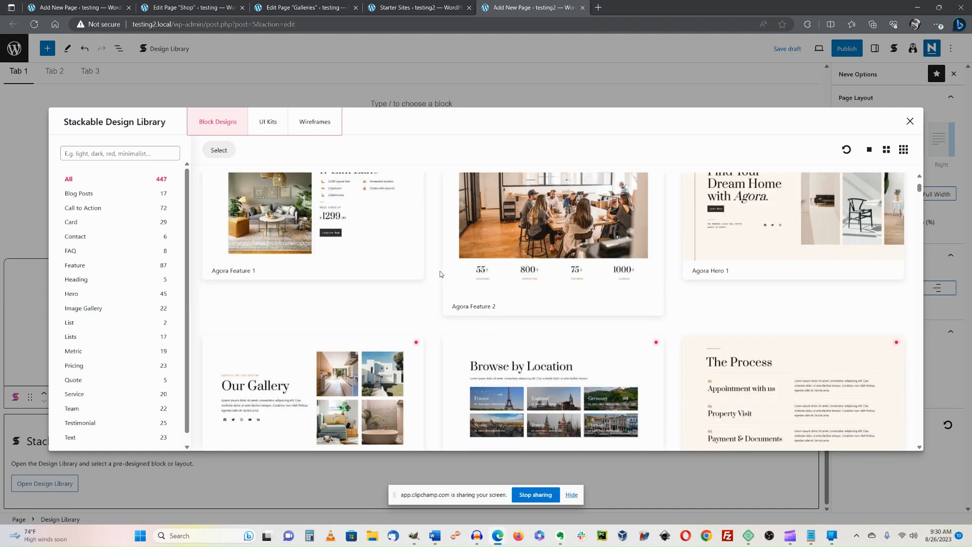
scroll(441, 270, "down", 10)
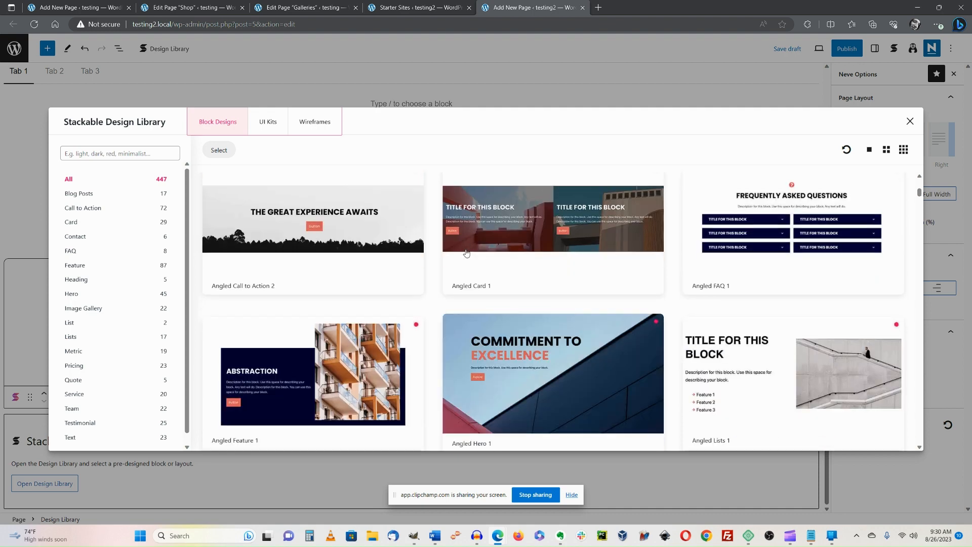
scroll(449, 234, "down", 7)
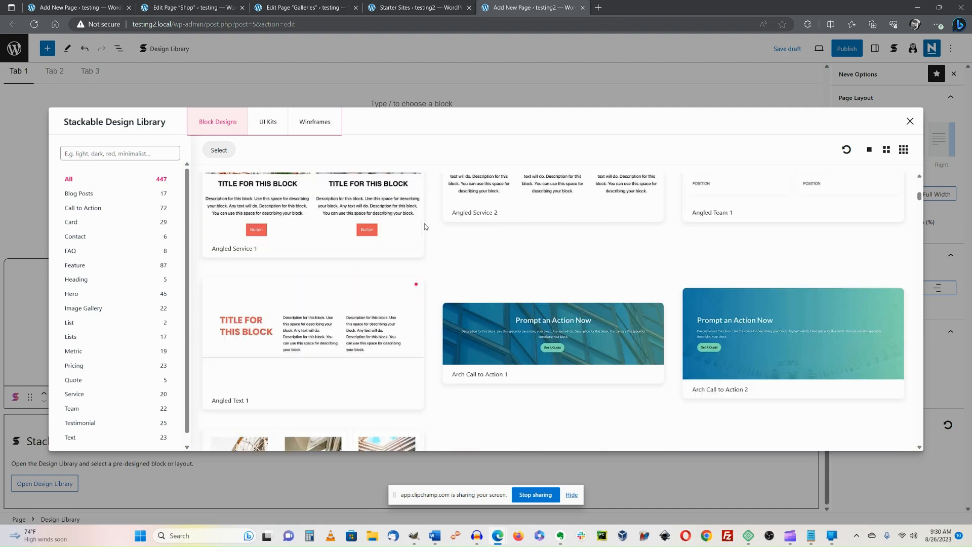
left_click(504, 333)
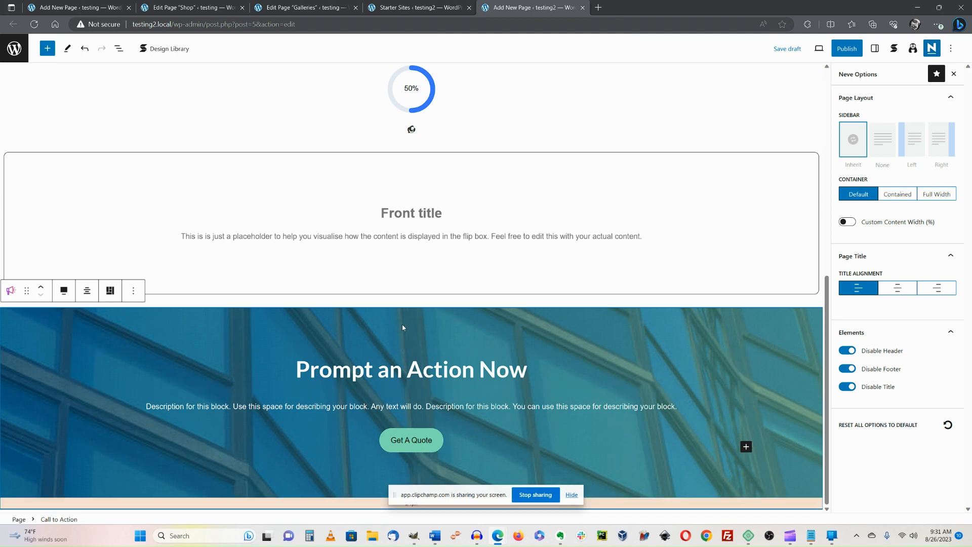
Select the 'Prompt an Action Now' heading and banner, then reopen the Design Library.
left_click(452, 371)
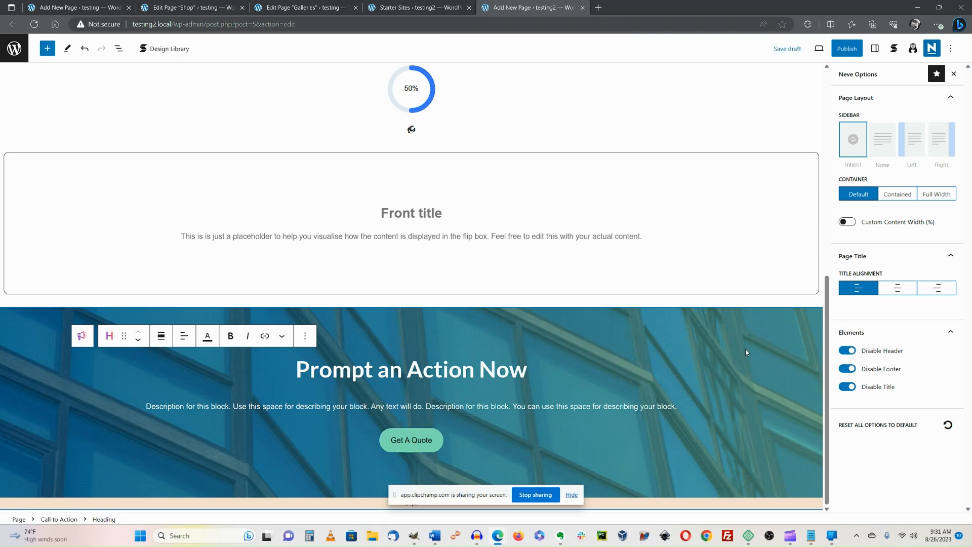
left_click(610, 334)
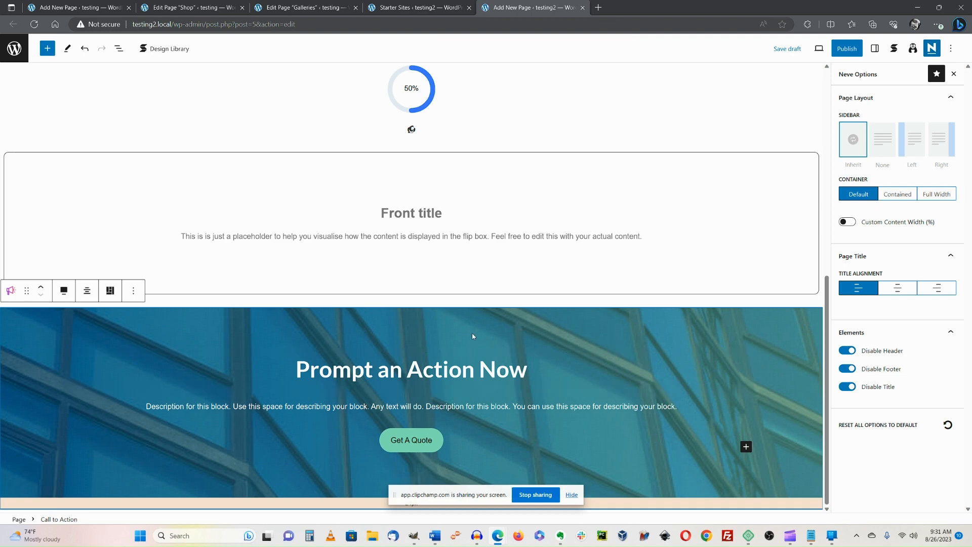
left_click(167, 50)
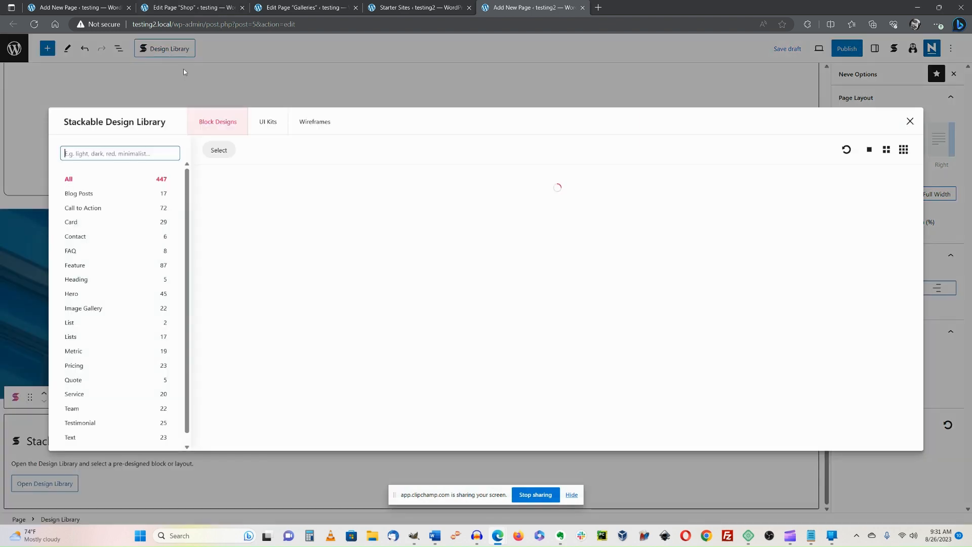
Browse the Arch UI kit's call-to-action, card and FAQ designs under UI Kits.
left_click(267, 123)
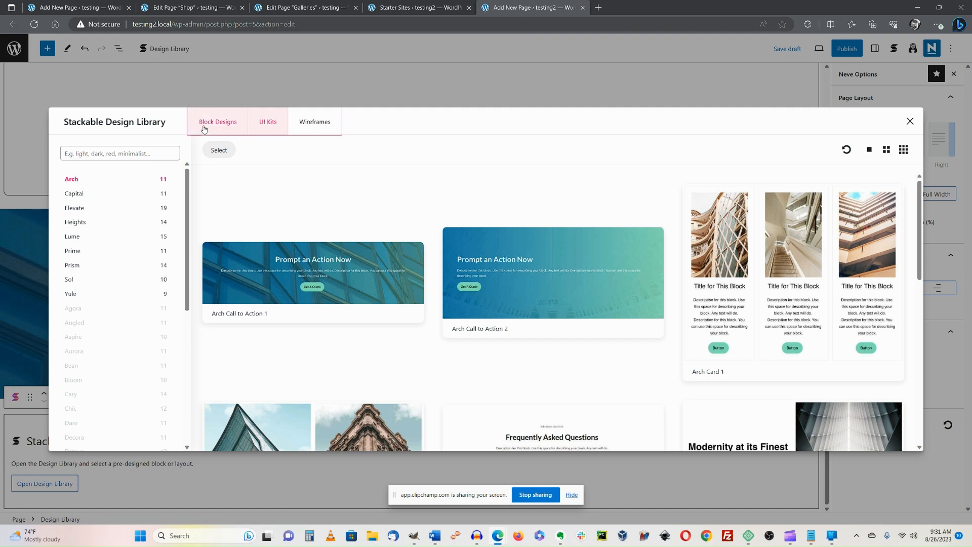
left_click(204, 129)
left_click(267, 124)
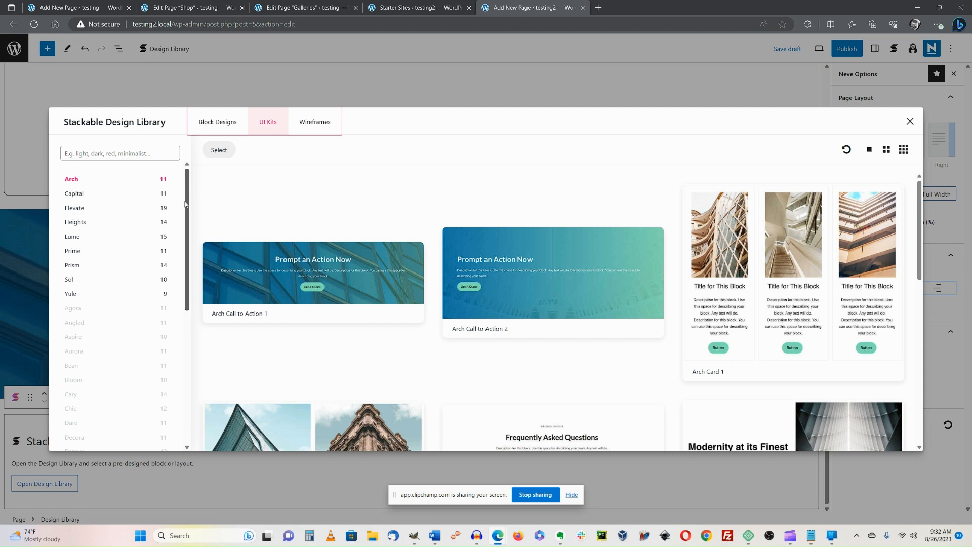
scroll(135, 340, "down", 5)
scroll(135, 334, "up", 5)
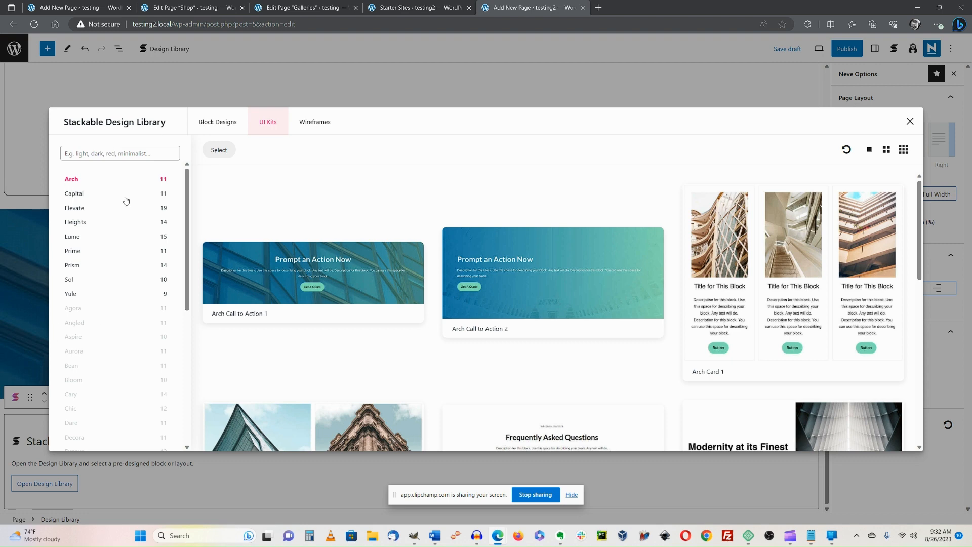
left_click_drag(186, 214, 186, 216)
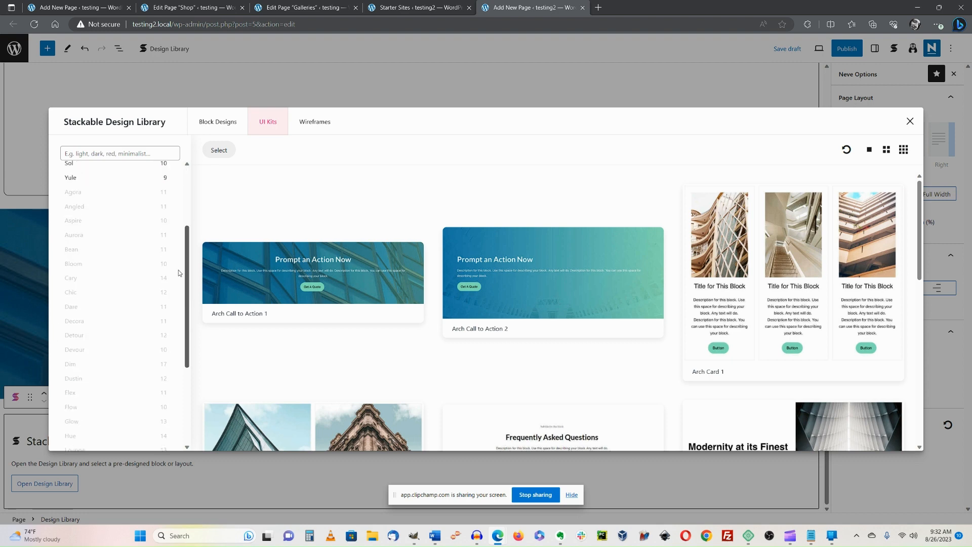
scroll(178, 270, "down", 5)
left_click_drag(190, 372, 241, 90)
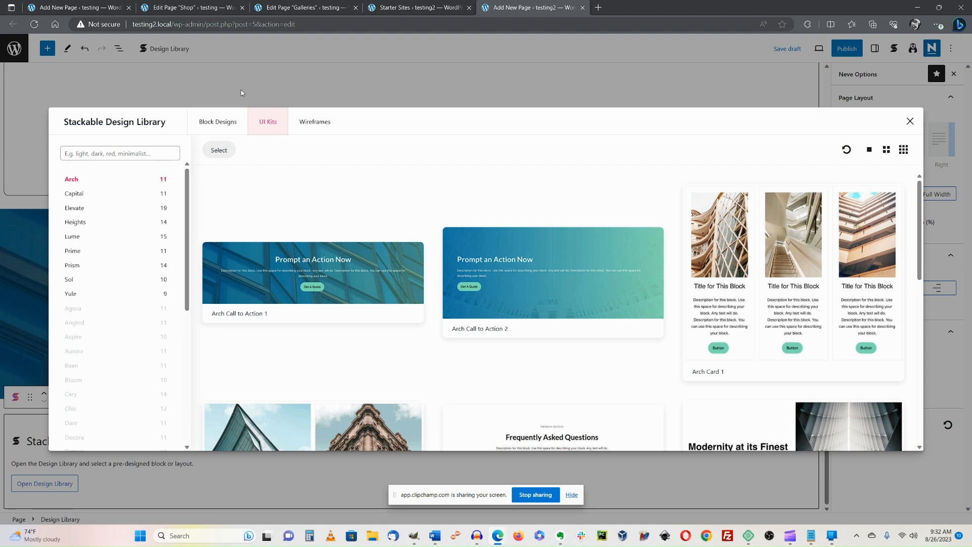
Scroll the 65 Wireframes designs down to the Wireframes Feature 1 layout.
left_click(311, 127)
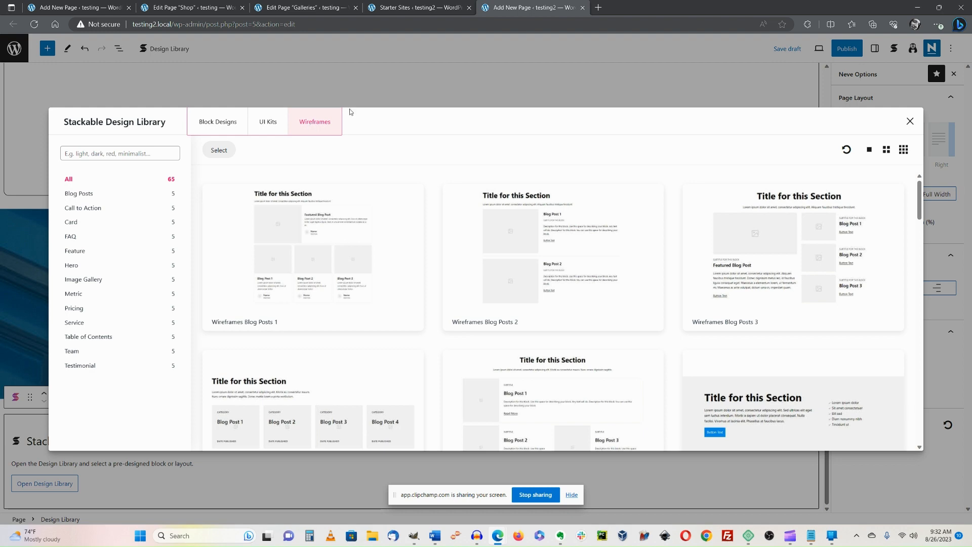
scroll(501, 222, "down", 20)
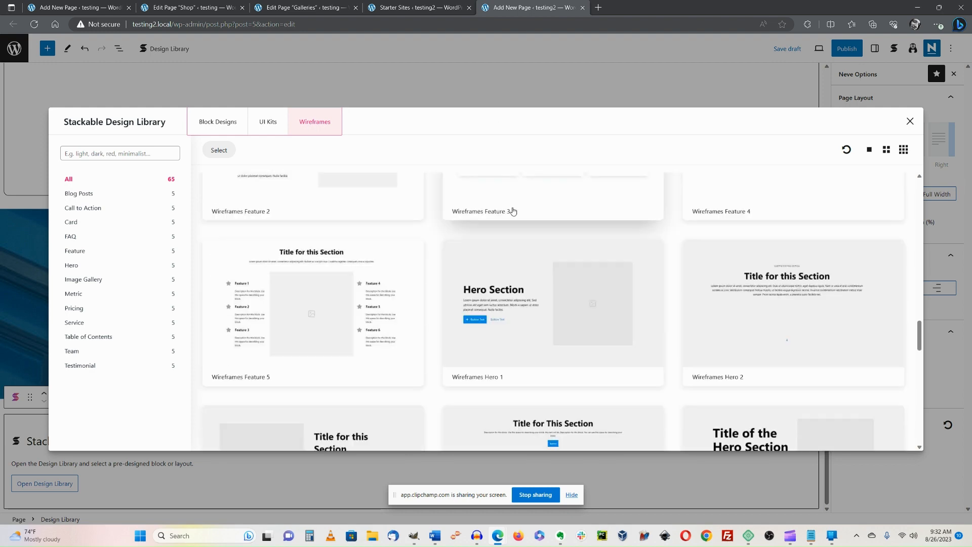
scroll(404, 394, "down", 20)
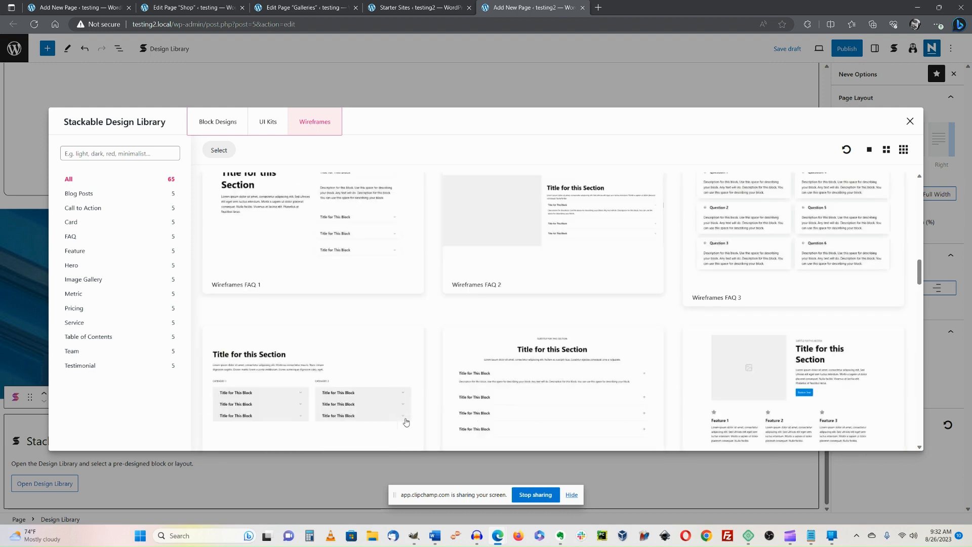
scroll(405, 422, "up", 10)
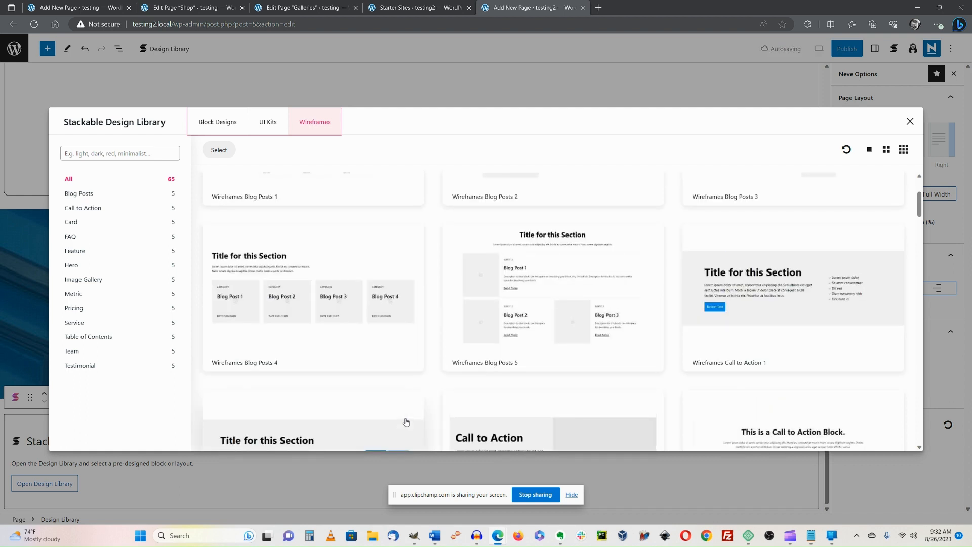
scroll(405, 422, "up", 2)
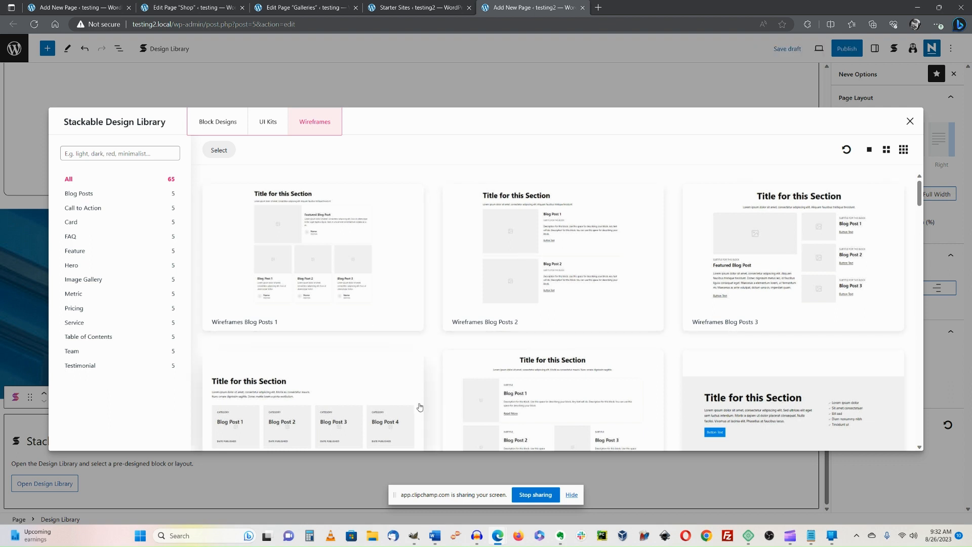
scroll(595, 400, "down", 3)
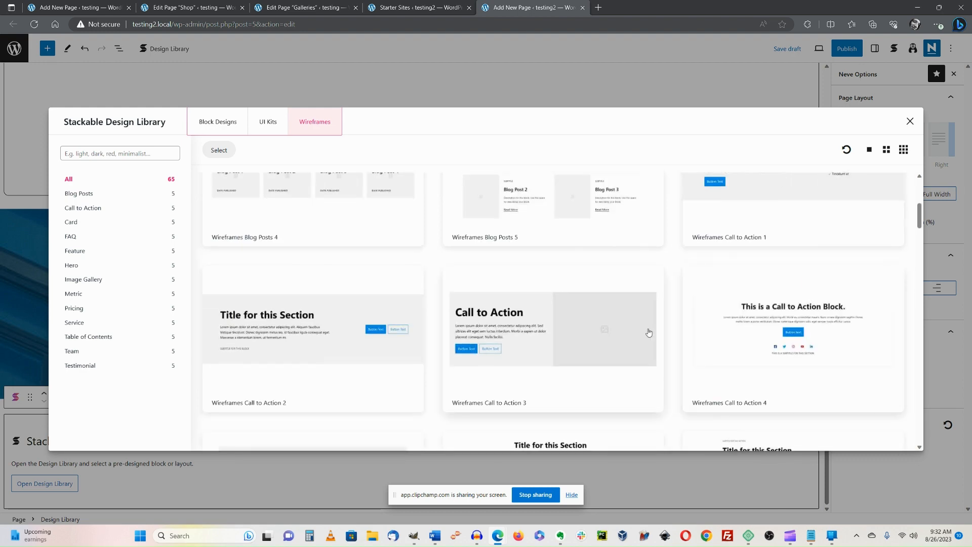
scroll(703, 219, "up", 3)
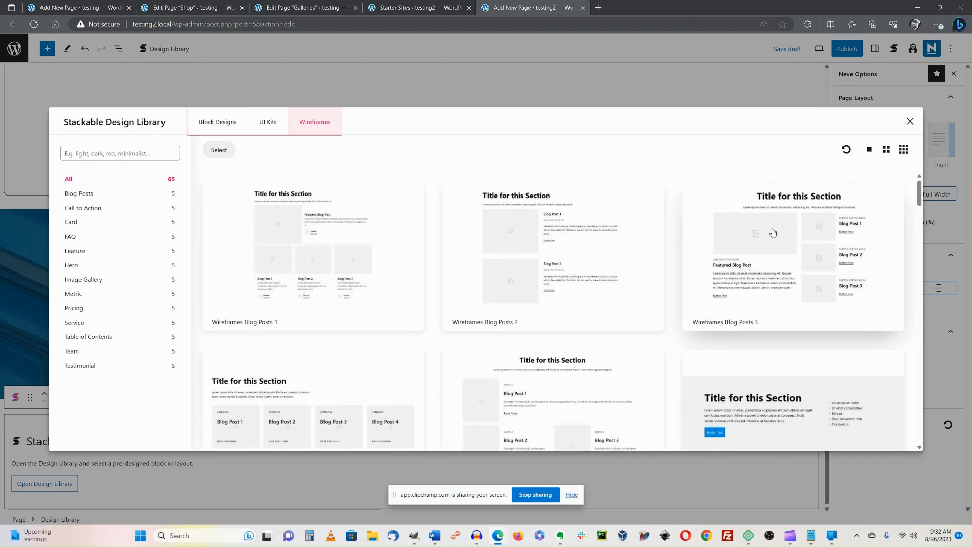
scroll(740, 218, "down", 2)
scroll(740, 217, "down", 6)
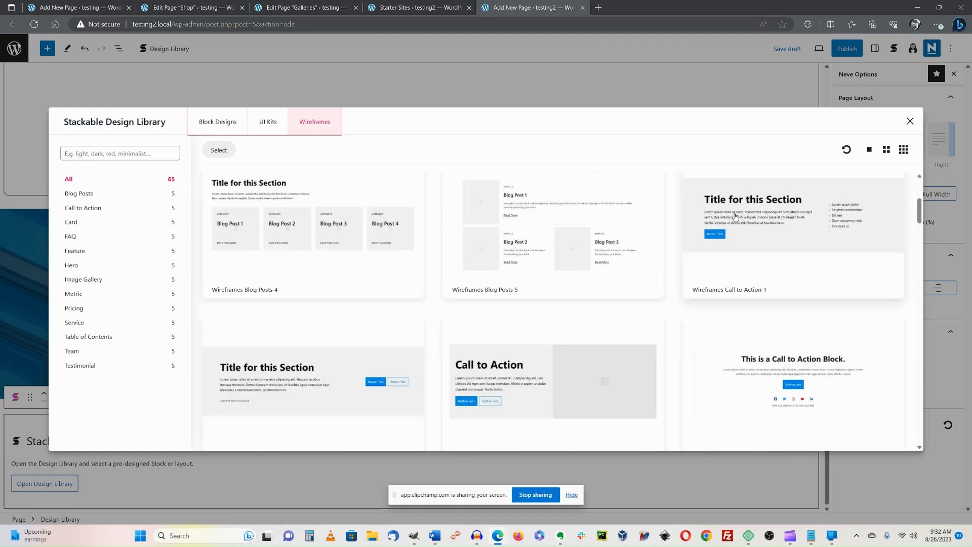
scroll(736, 216, "down", 7)
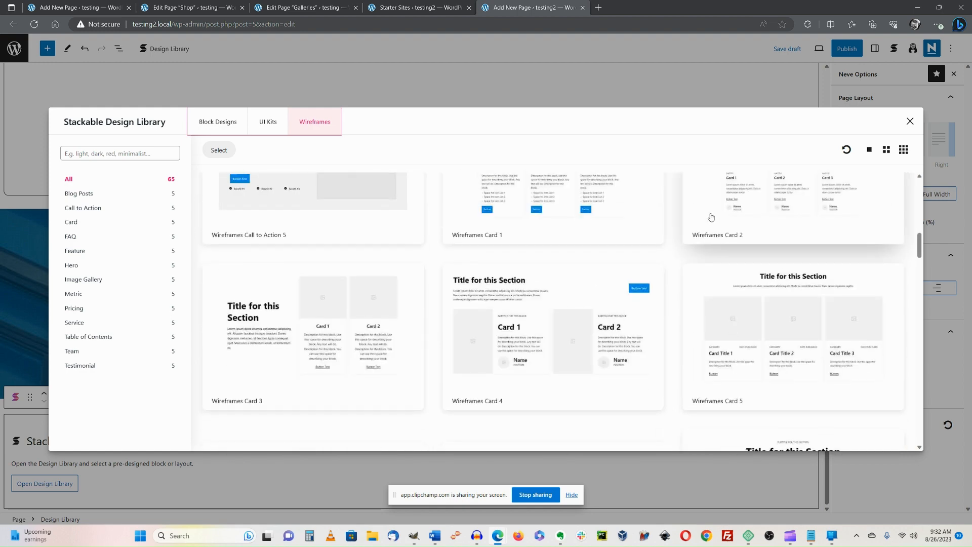
scroll(710, 216, "down", 5)
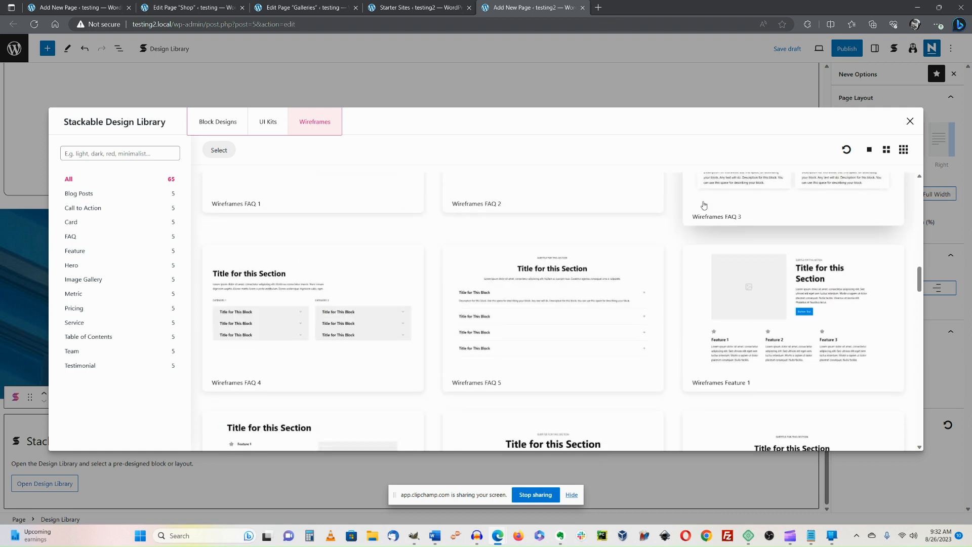
Insert Wireframes Feature 1 and select its Feature 2 column.
left_click(753, 284)
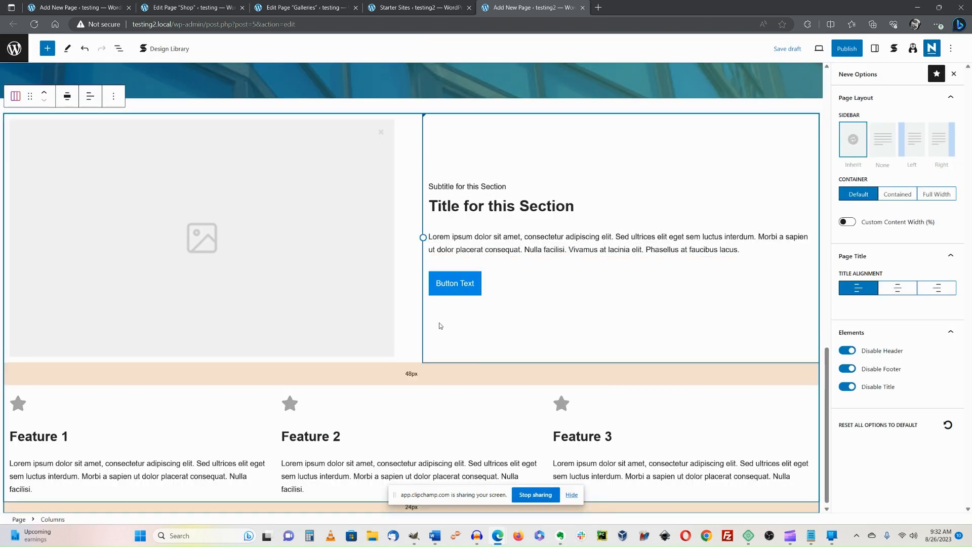
left_click(488, 430)
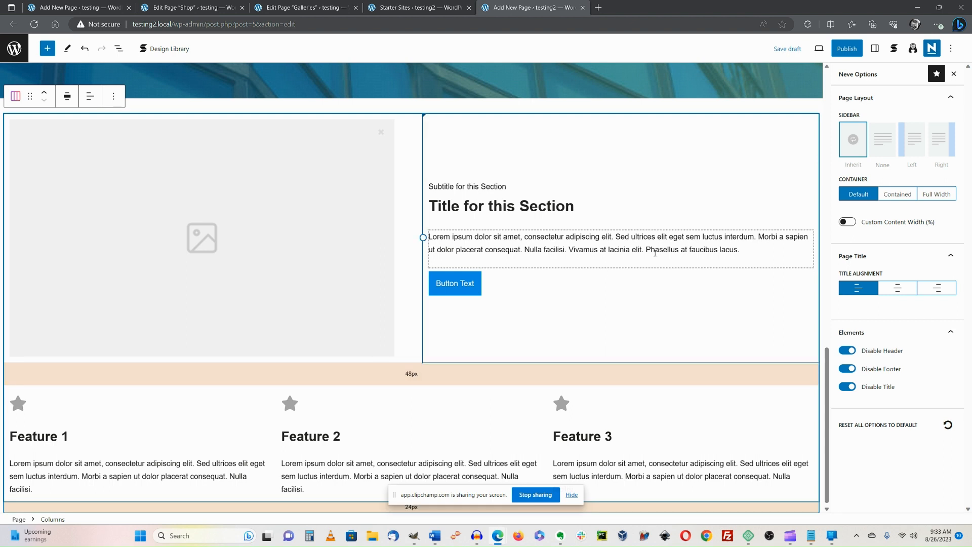
Preview the page in a new browser tab, scroll through it, then close the preview.
left_click(826, 49)
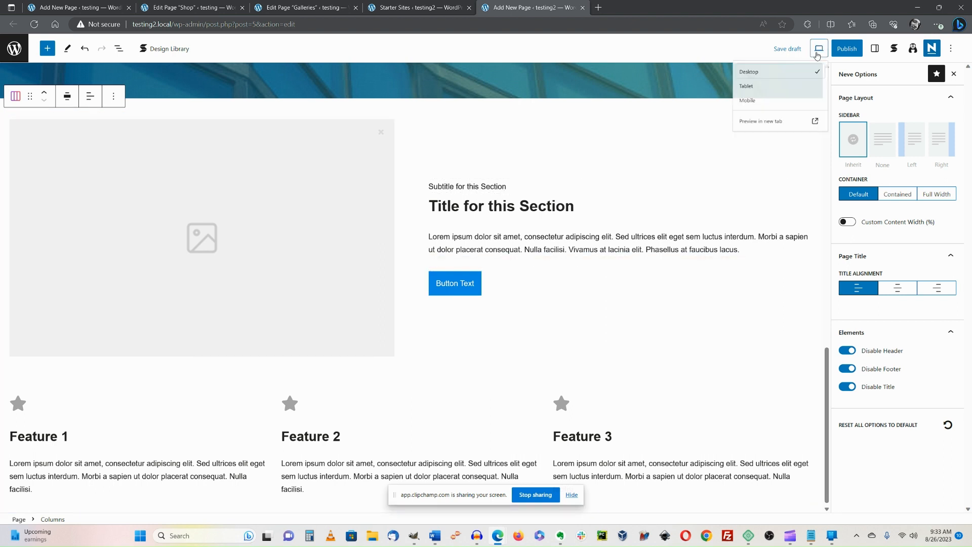
left_click(738, 135)
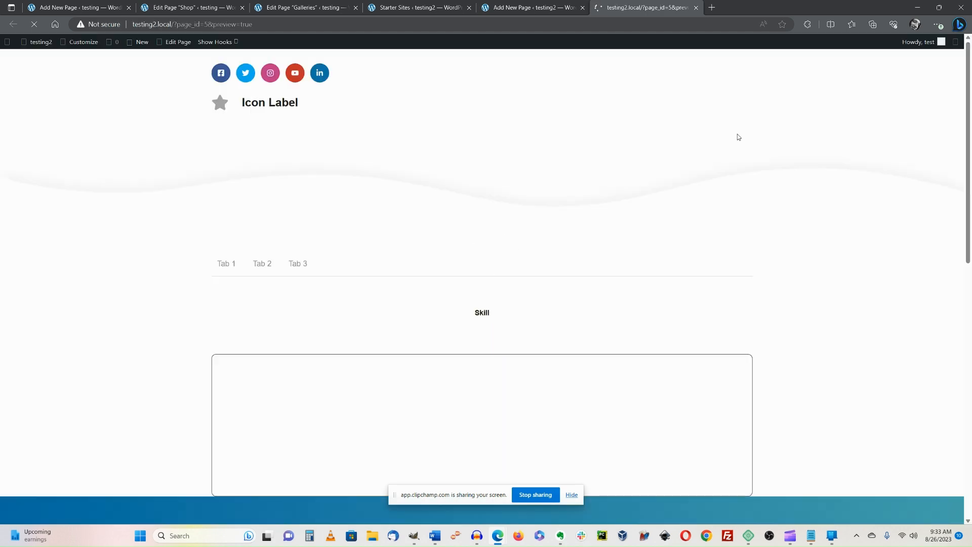
scroll(709, 132, "down", 3)
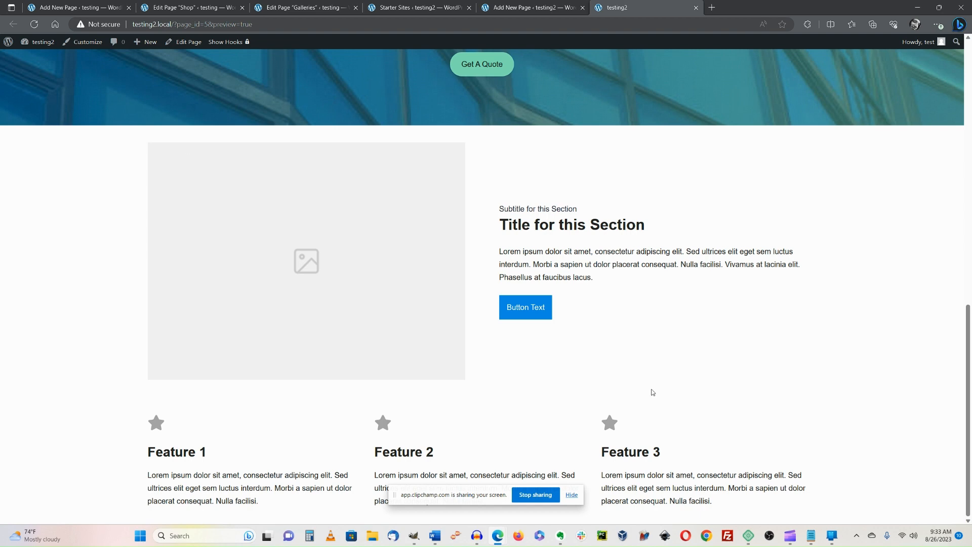
scroll(652, 392, "up", 10)
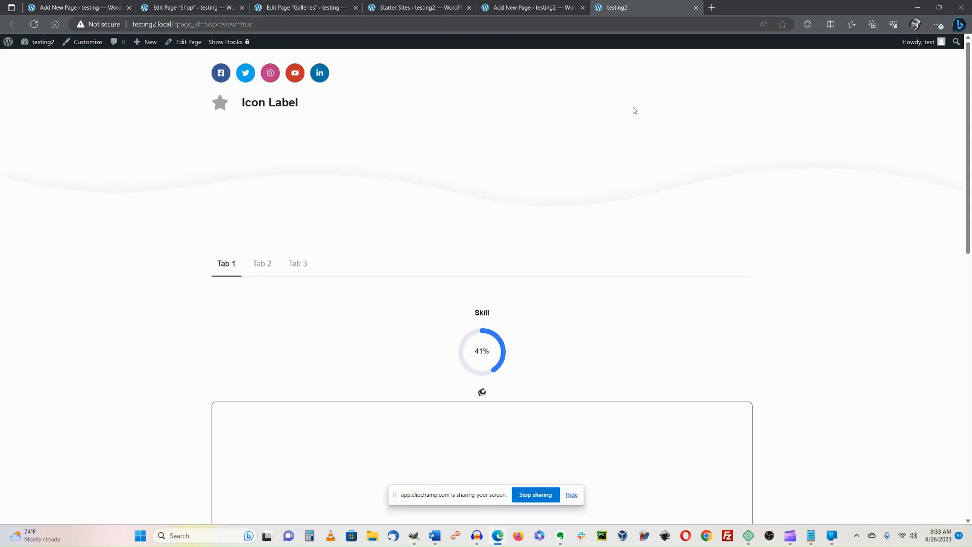
left_click(696, 8)
scroll(523, 152, "up", 5)
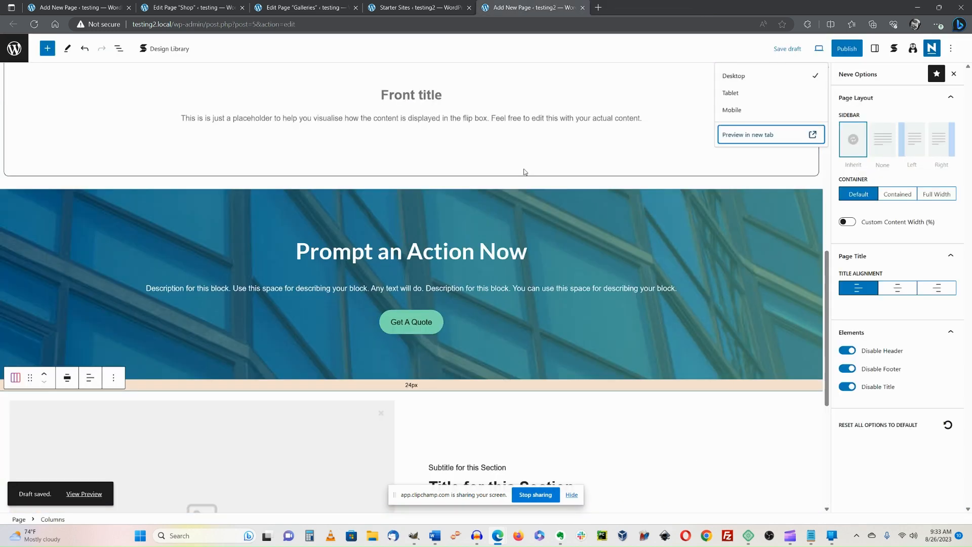
scroll(524, 157, "down", 2)
scroll(185, 167, "down", 3)
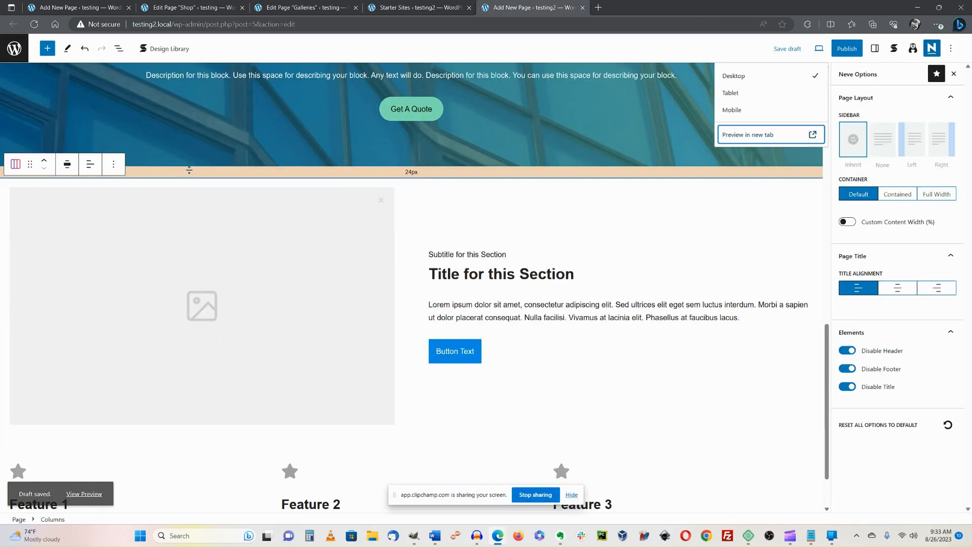
left_click(333, 174)
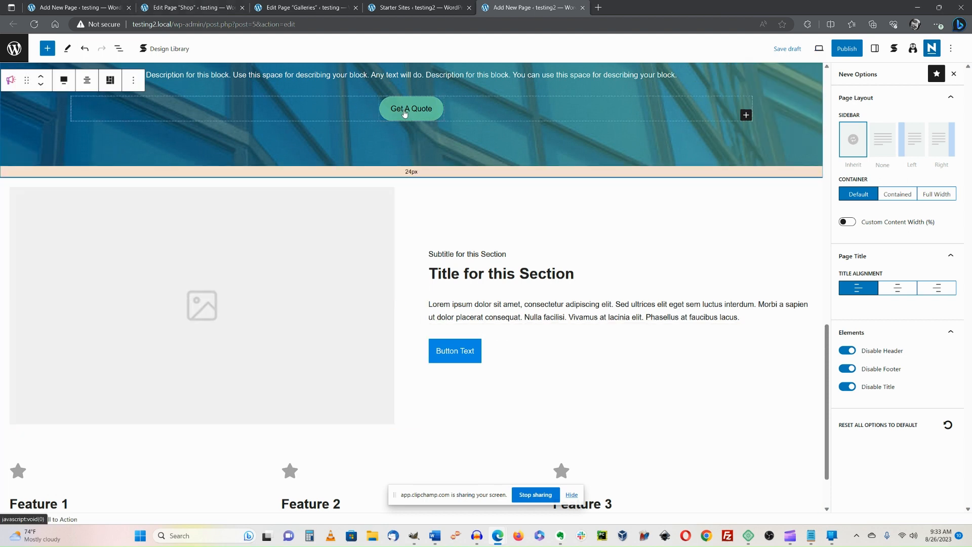
scroll(405, 114, "up", 1)
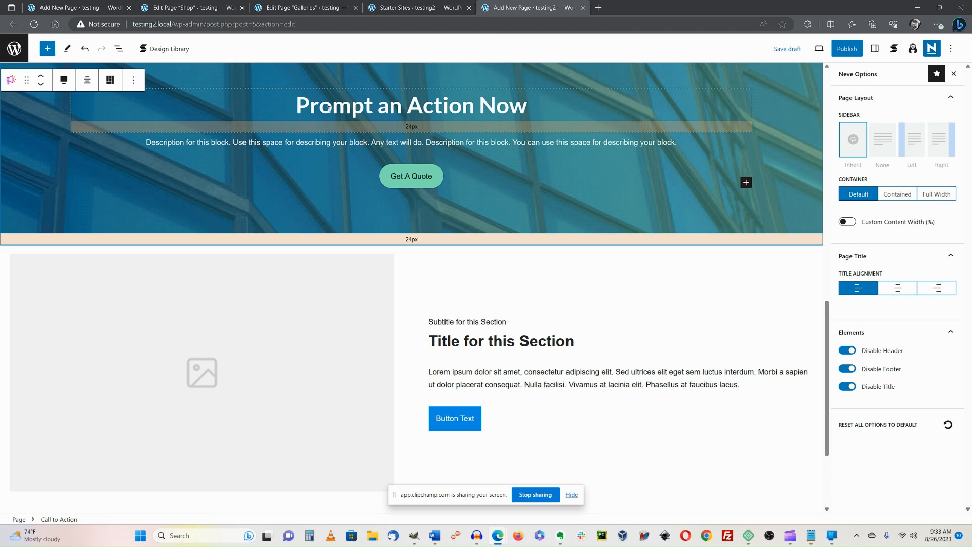
left_click(408, 176)
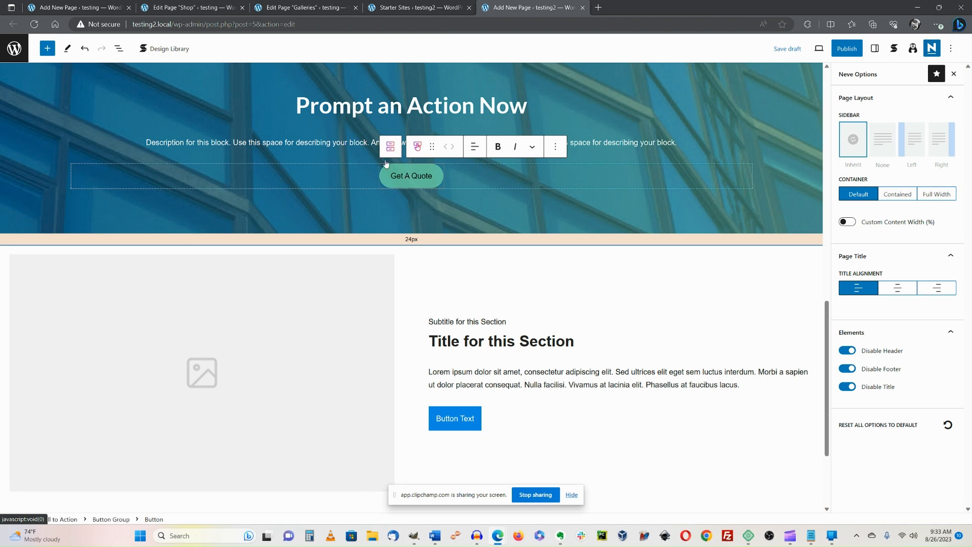
left_click(360, 144)
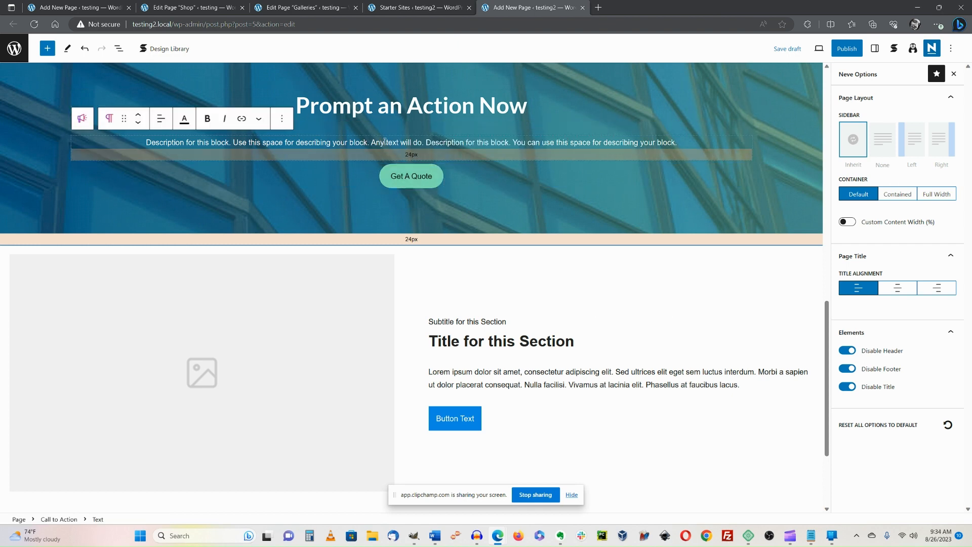
left_click(138, 116)
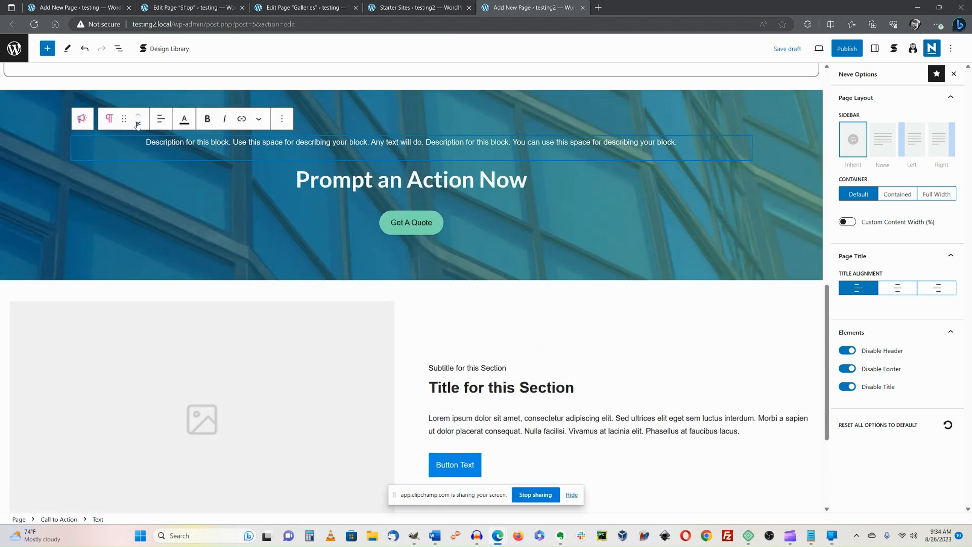
left_click(138, 124)
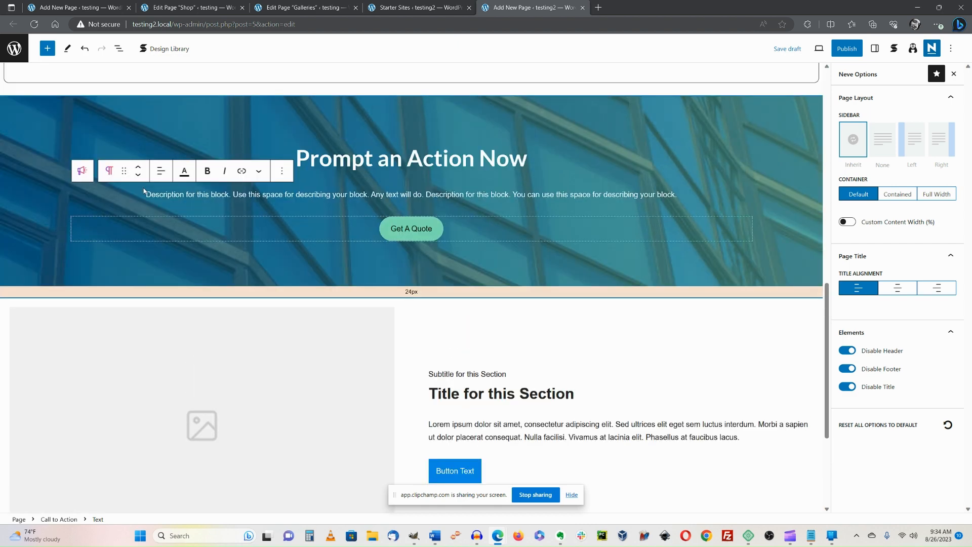
left_click(126, 120)
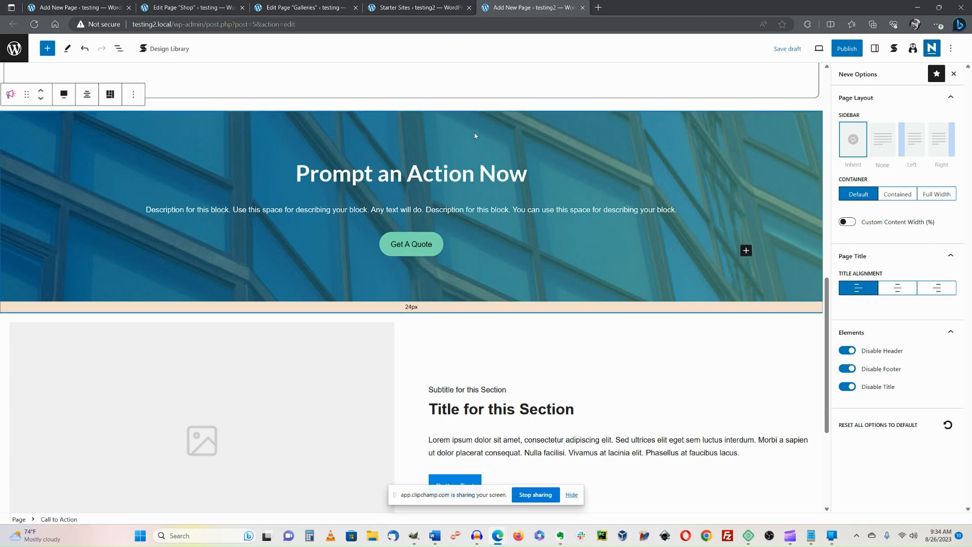
Show the page outline in List View, then select and expand the Columns block.
left_click(117, 49)
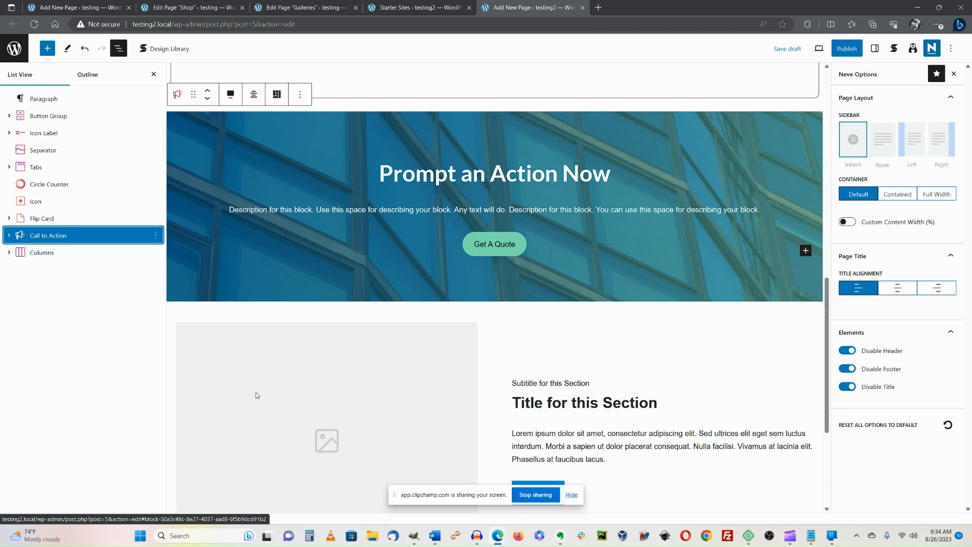
scroll(481, 441, "down", 3)
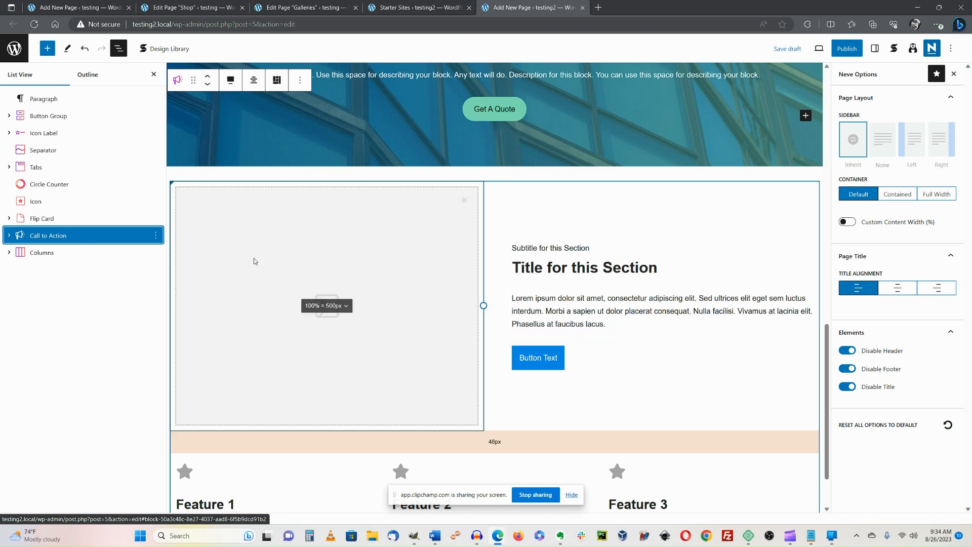
left_click(23, 259)
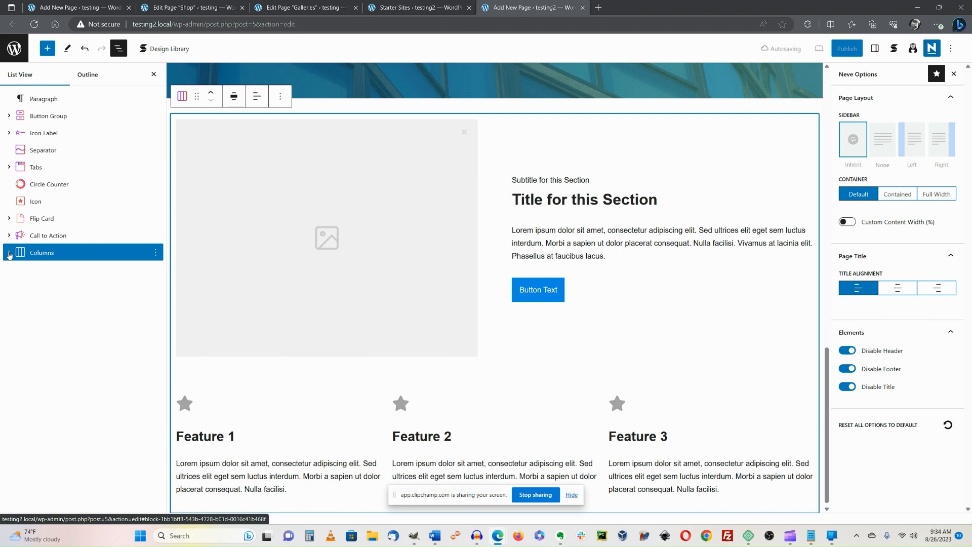
left_click(9, 252)
Expand the Inner Column and nested Columns groups, then collapse the Columns tree.
left_click(20, 271)
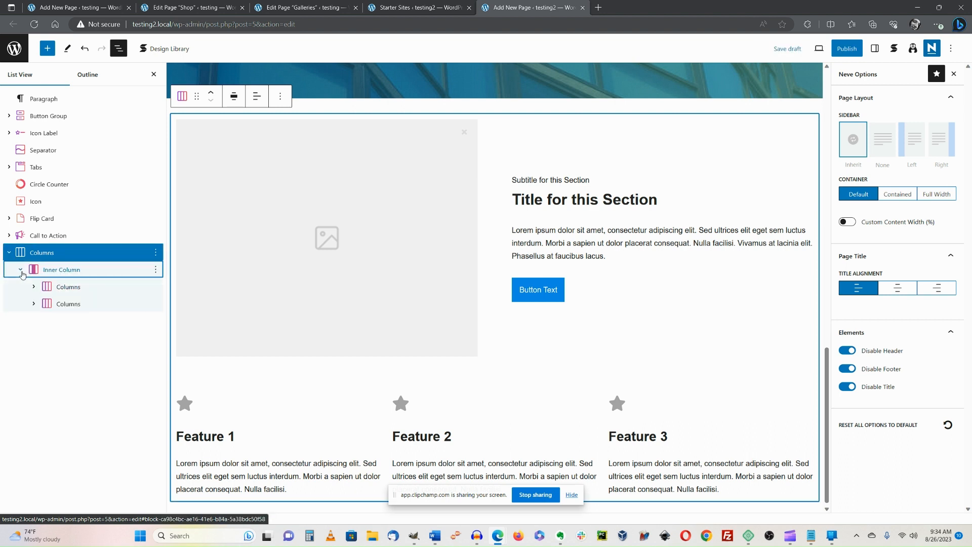
left_click(33, 287)
left_click(34, 337)
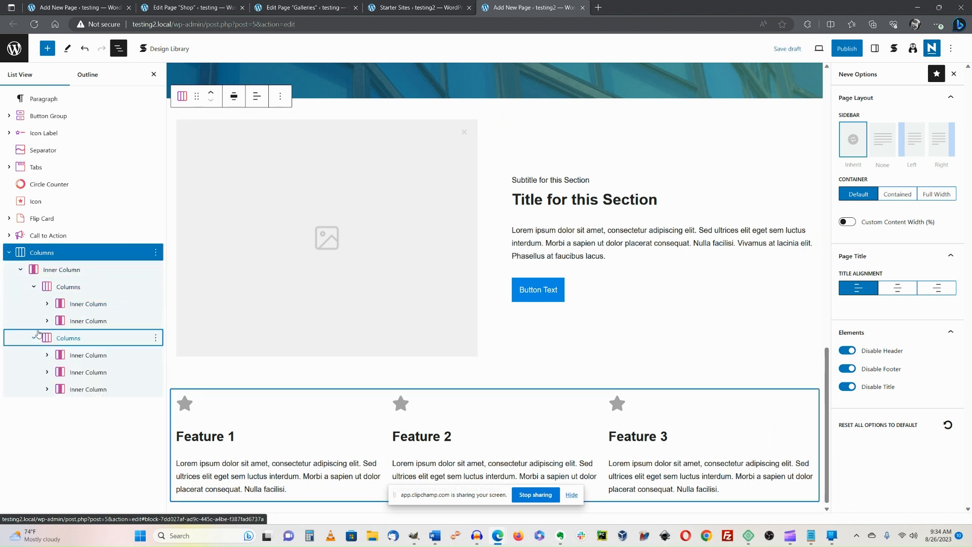
key("Up")
key("Right")
key("Up")
key("Right")
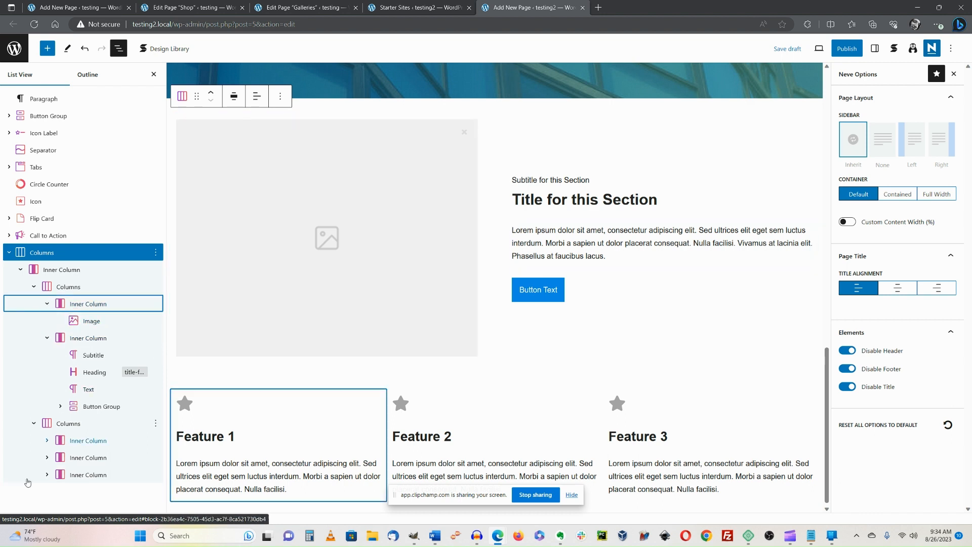
left_click_drag(46, 461, 46, 461)
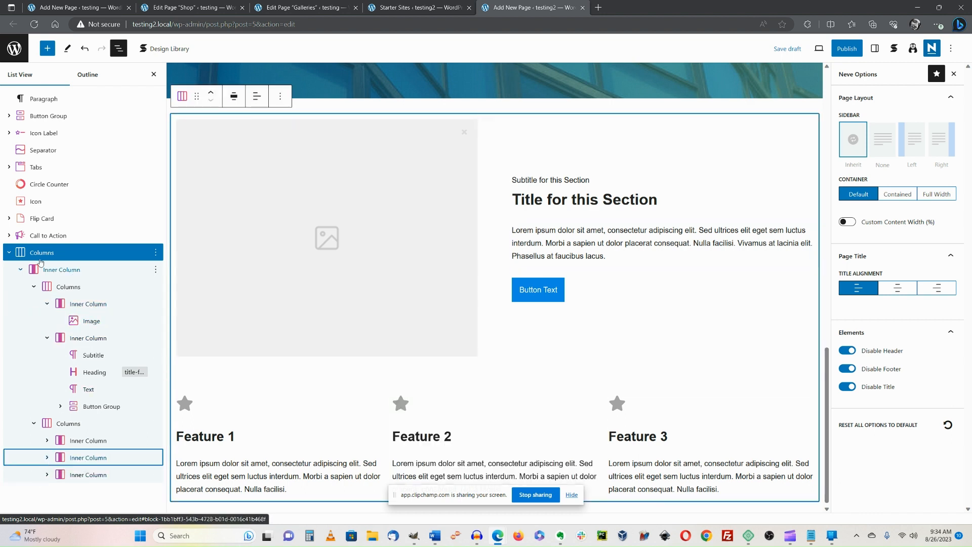
left_click(9, 253)
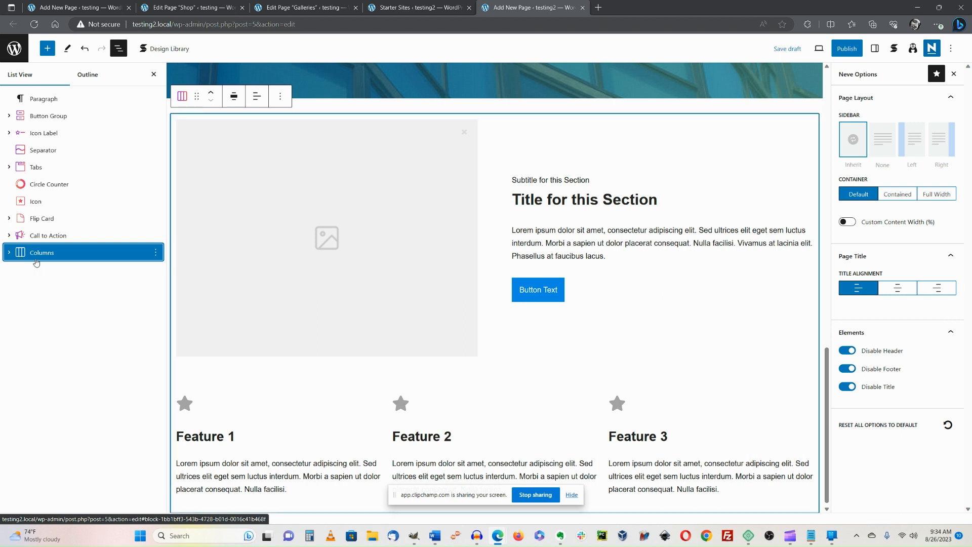
Move the Columns block up past the call-to-action and drag it above the top Paragraph.
left_click(211, 95)
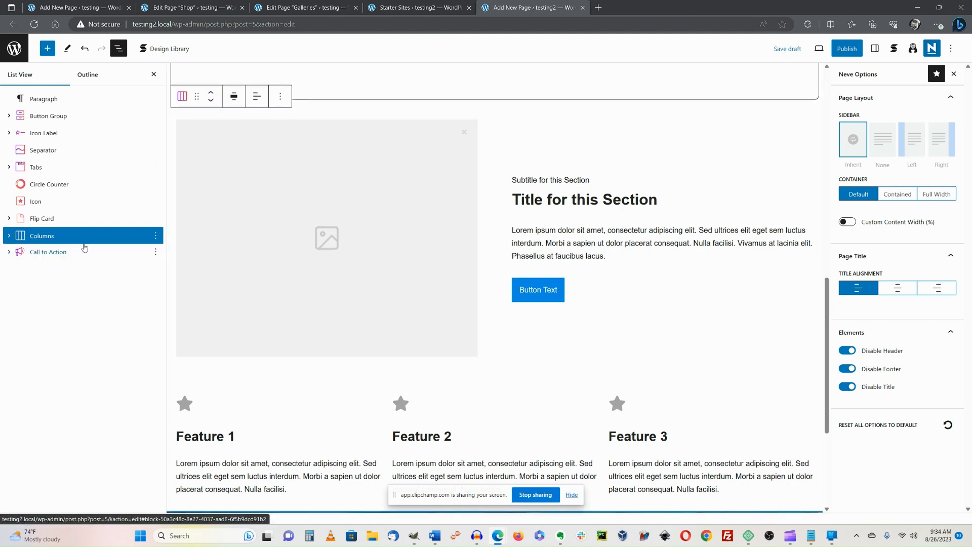
scroll(382, 228, "down", 4)
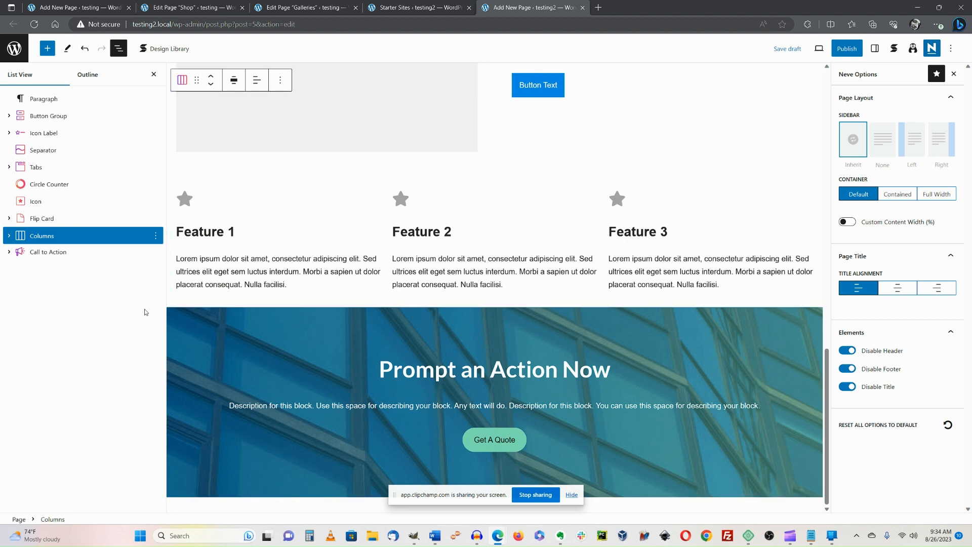
left_click_drag(100, 235, 123, 87)
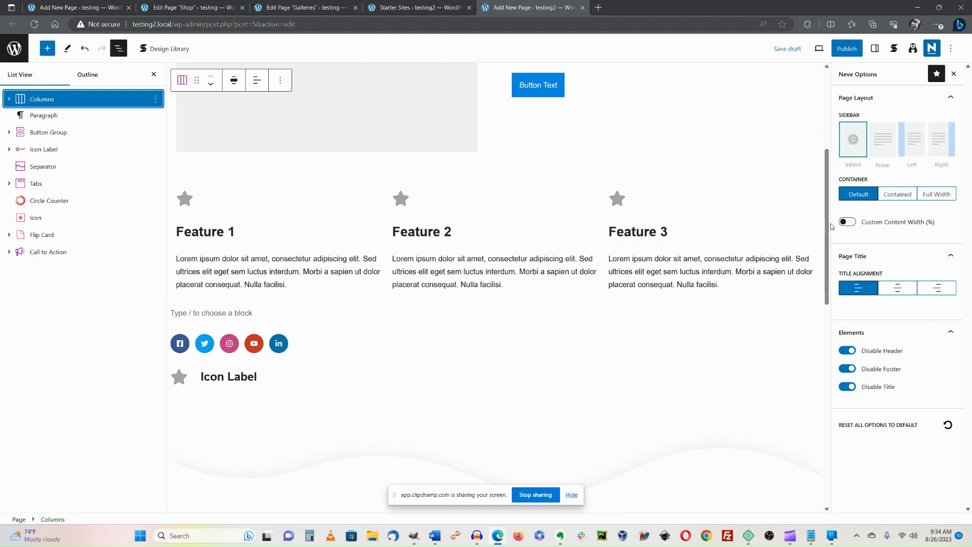
left_click_drag(827, 224, 854, 92)
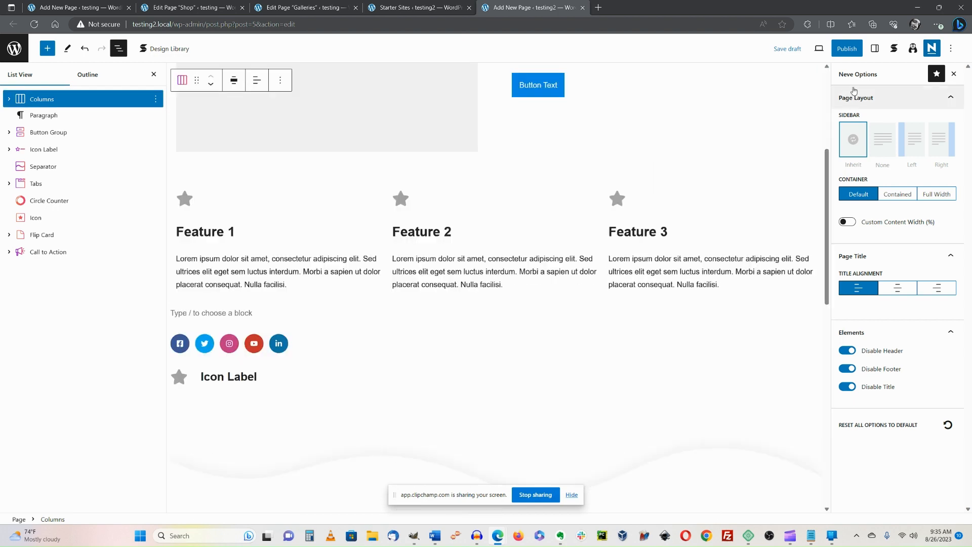